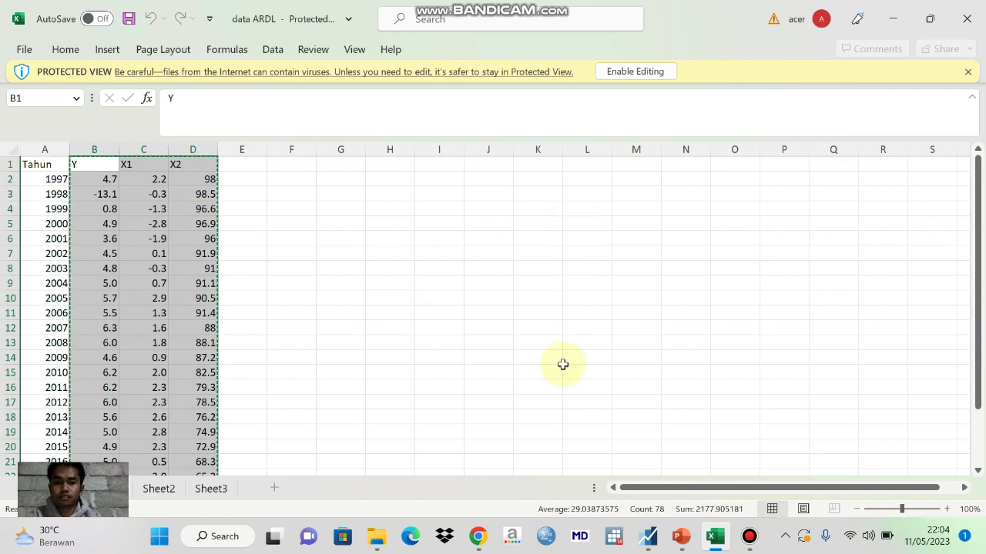
Switch to EViews and create a dated, annual-frequency workfile with start date 1997 and end date 2021.
mouse_move(647, 537)
click(635, 472)
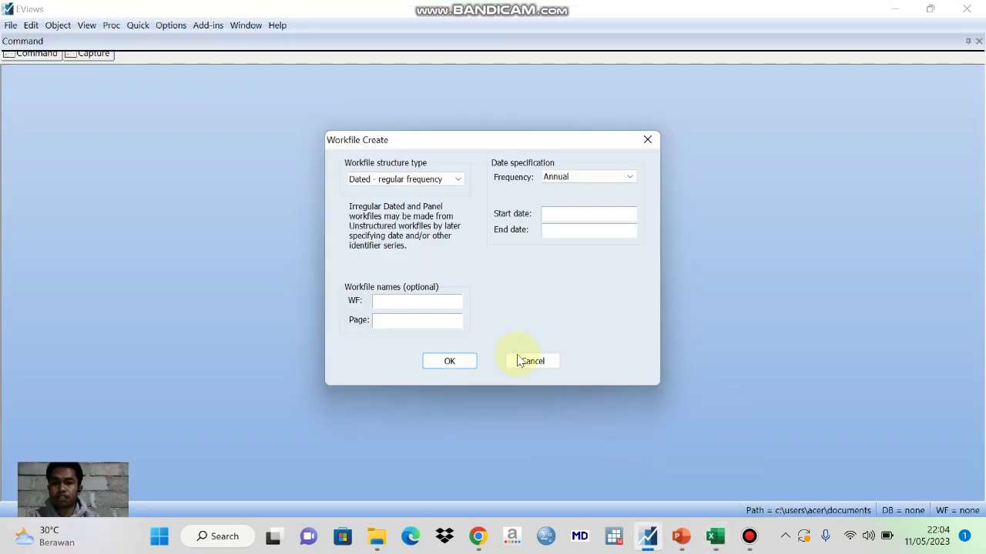
click(560, 219)
text(1997)
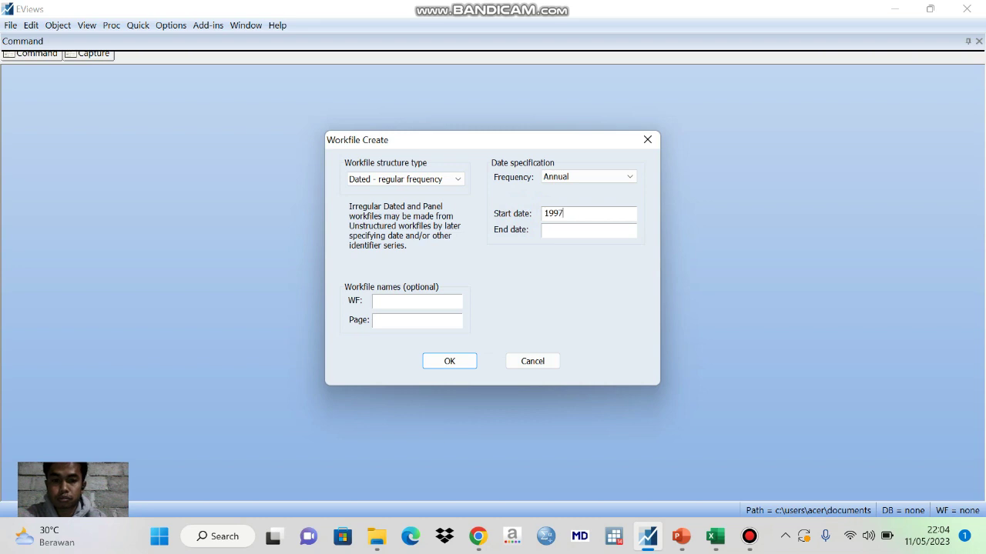
click(586, 225)
text(2021)
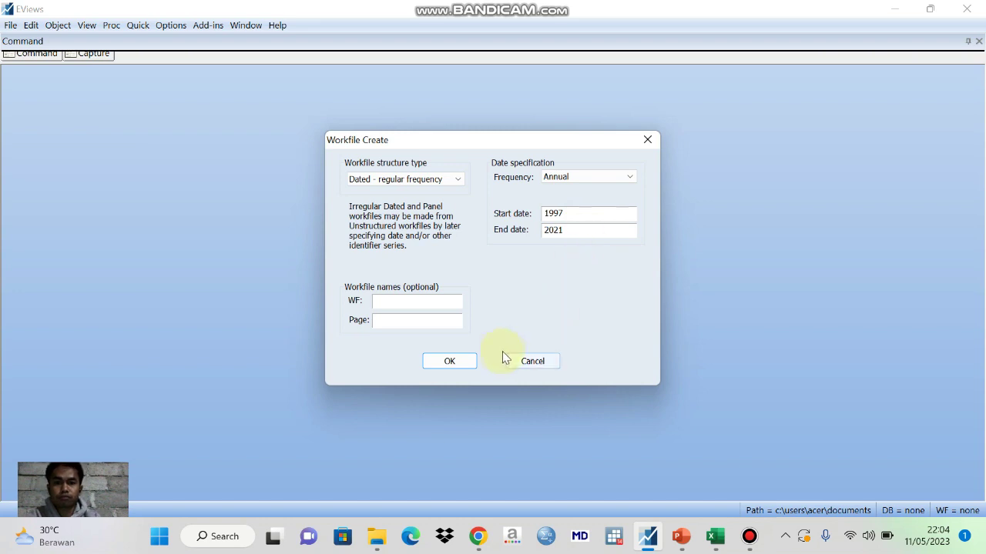
click(465, 363)
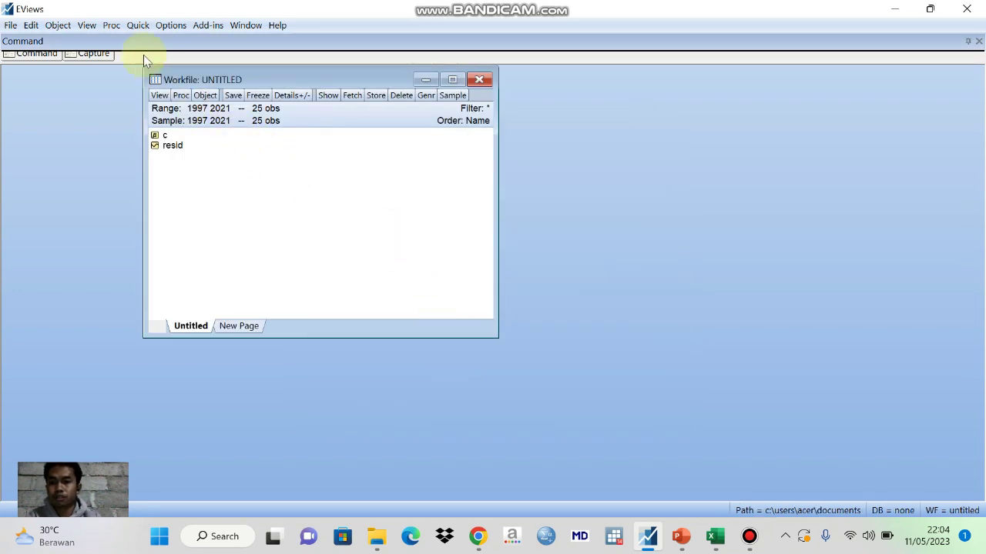
Paste the copied Y, X1 and X2 data with headers into a new empty group and move its window clear of the workfile.
click(140, 26)
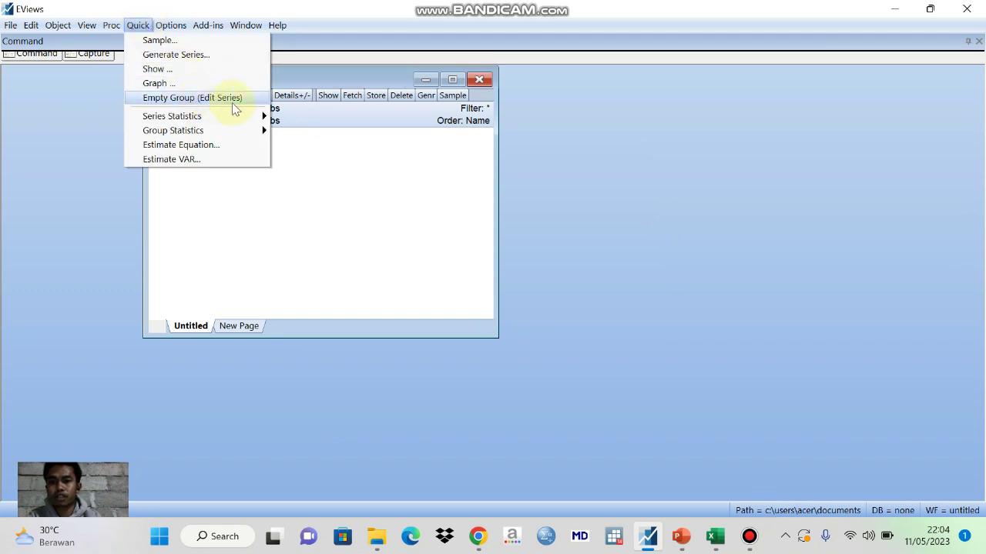
click(250, 104)
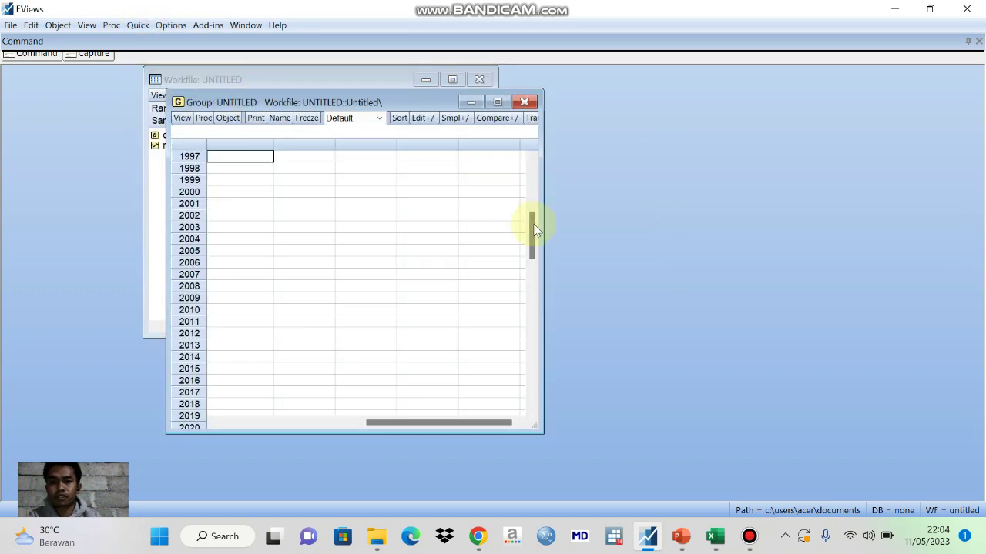
drag(534, 225, 531, 149)
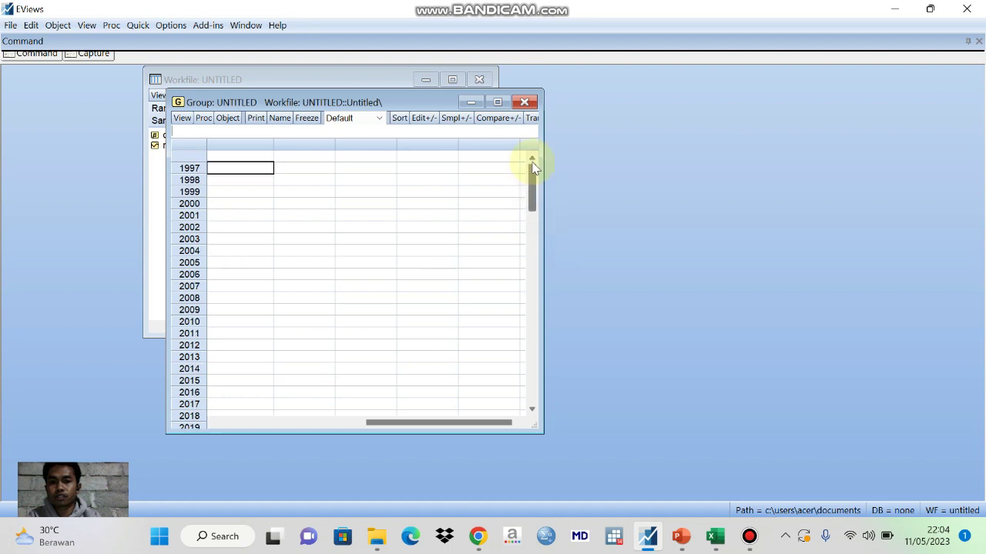
click(263, 157)
key(ctrl+v)
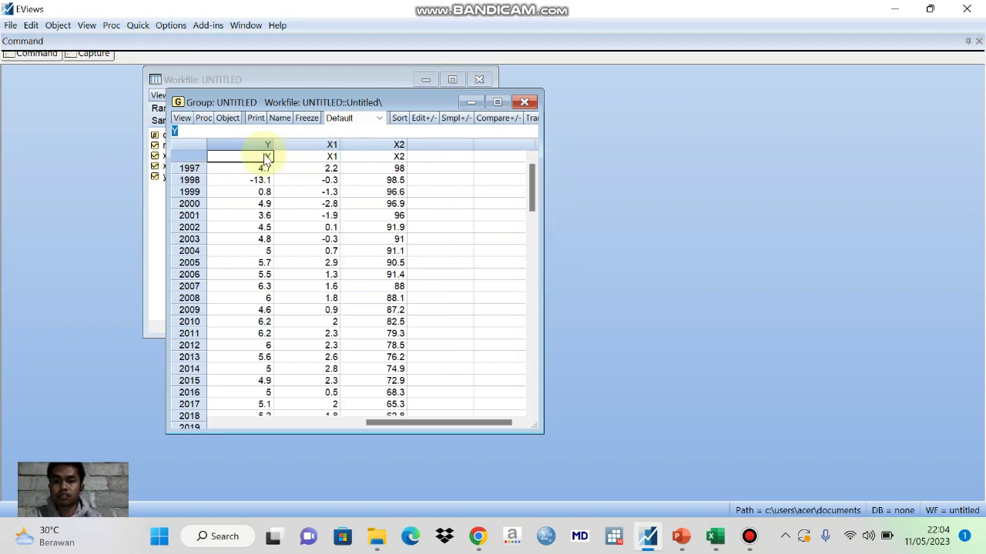
drag(375, 102, 691, 72)
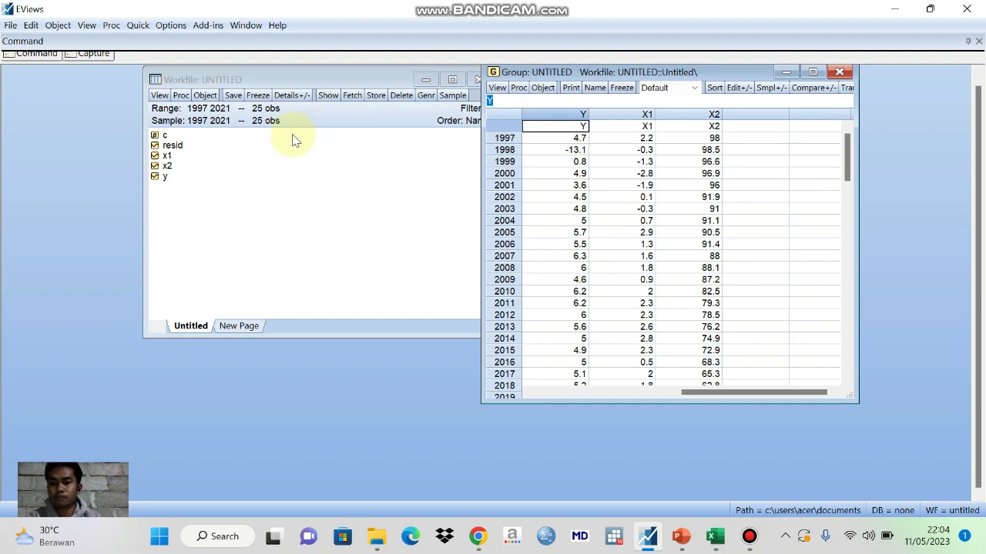
Run an Augmented Dickey-Fuller unit root test on series y at level with intercept, and close the series.
click(165, 177)
double_click(165, 176)
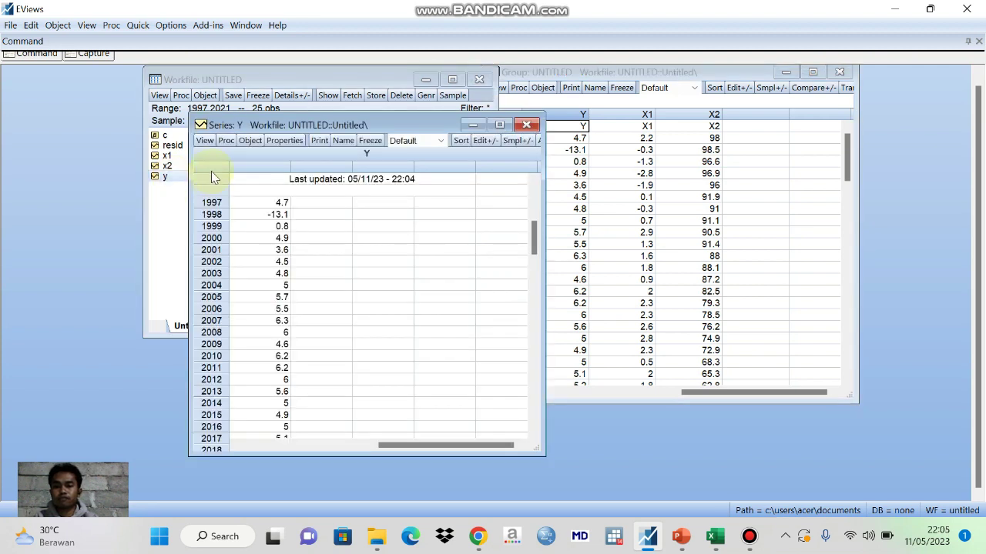
click(205, 140)
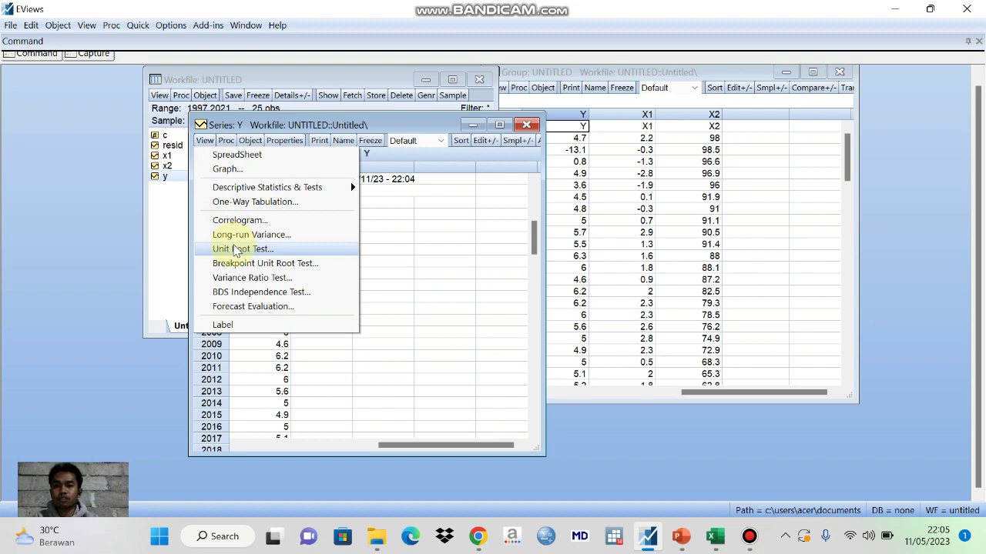
click(237, 249)
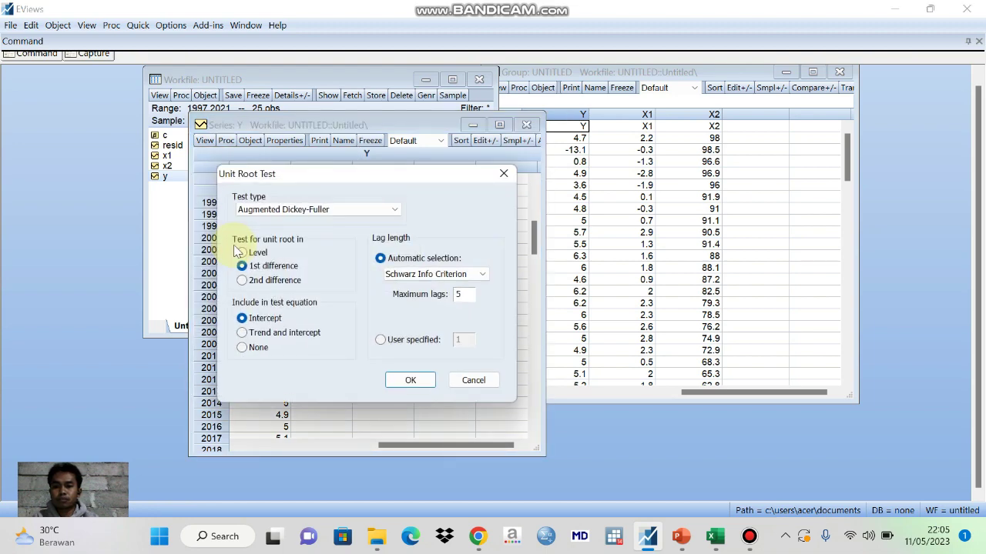
click(243, 253)
click(428, 380)
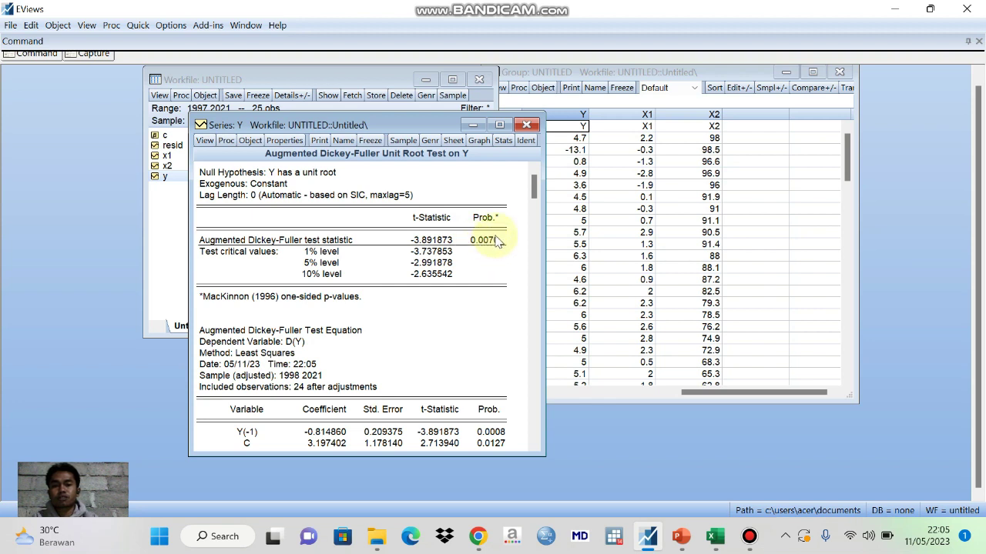
click(526, 124)
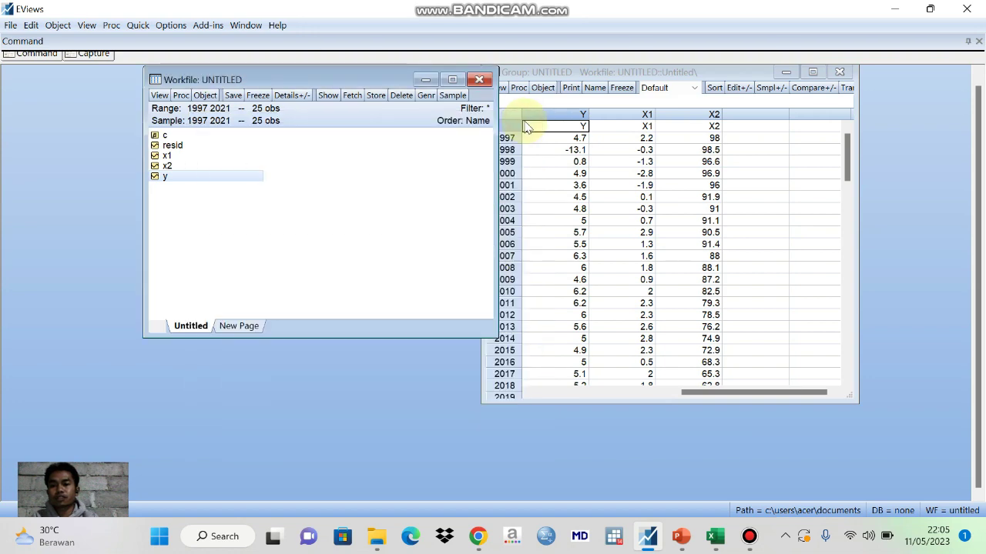
Run an Augmented Dickey-Fuller unit root test on series x1 at level with intercept.
double_click(169, 155)
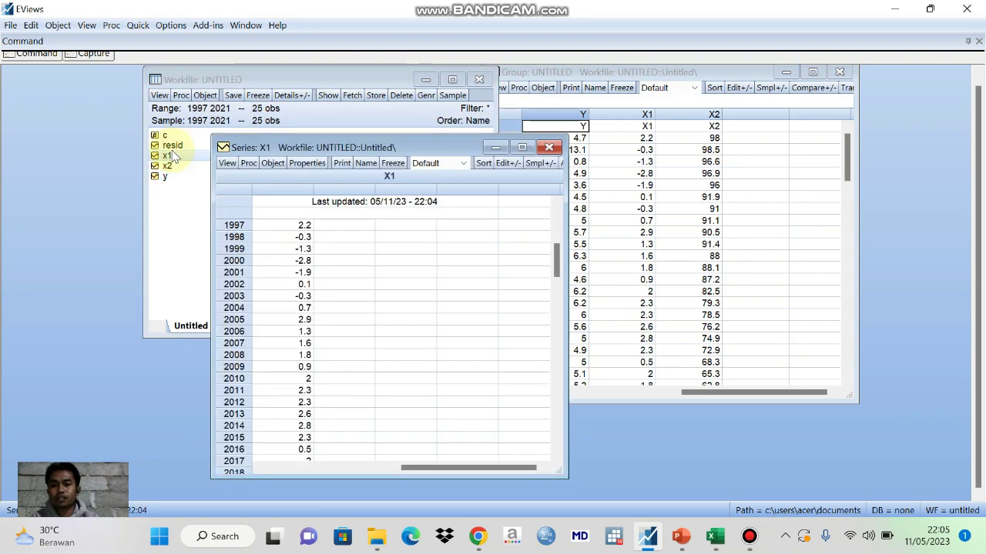
click(227, 164)
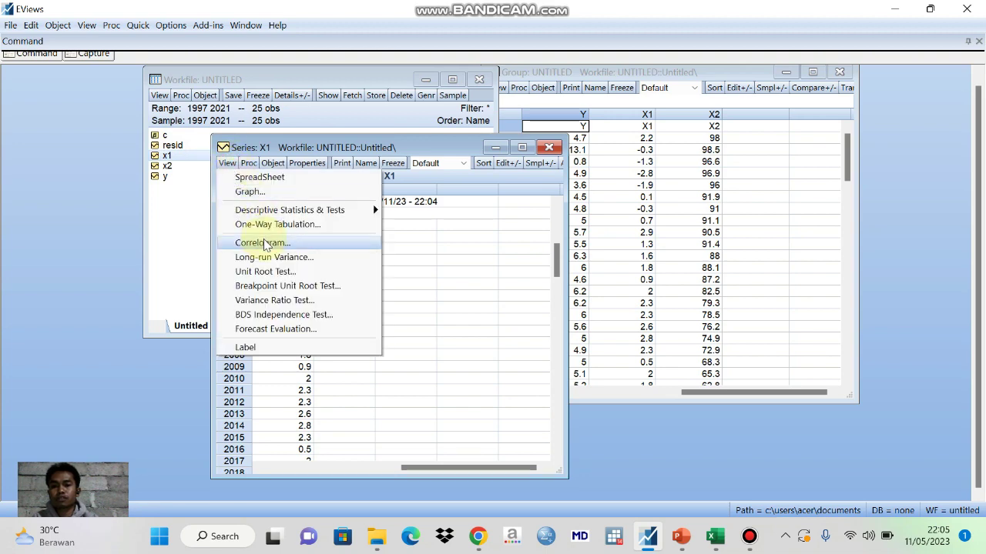
click(270, 272)
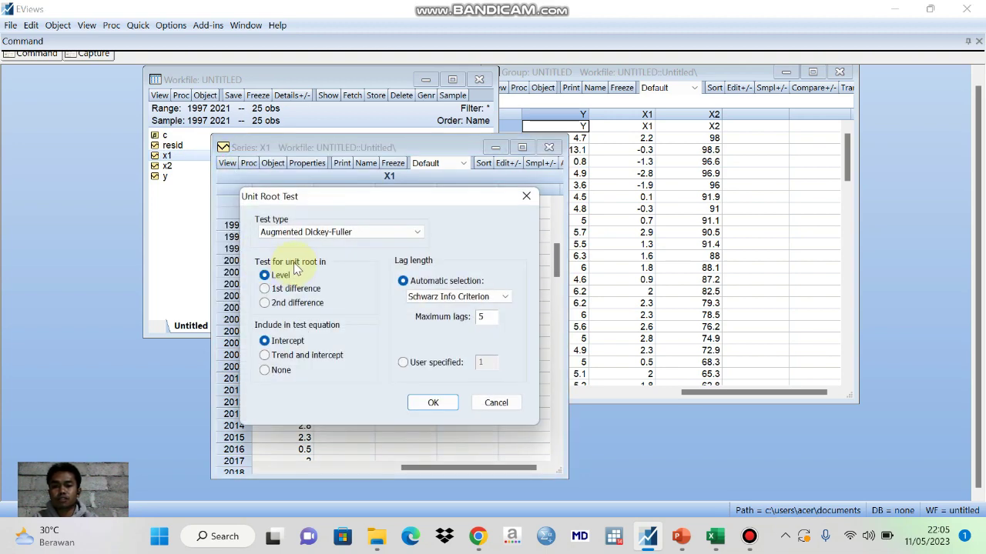
click(432, 401)
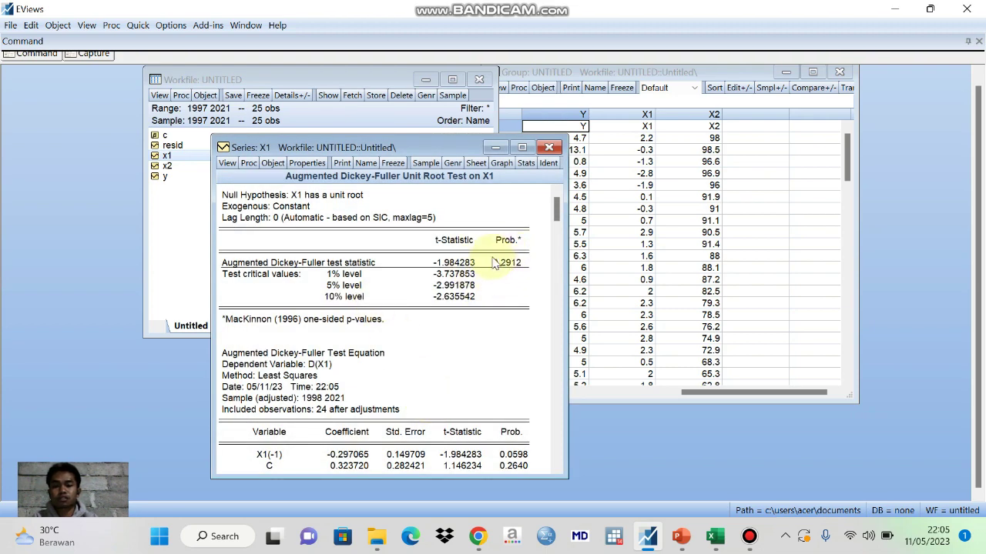
Repeat the Augmented Dickey-Fuller test on x1 in 1st difference with intercept, and close the series.
click(228, 164)
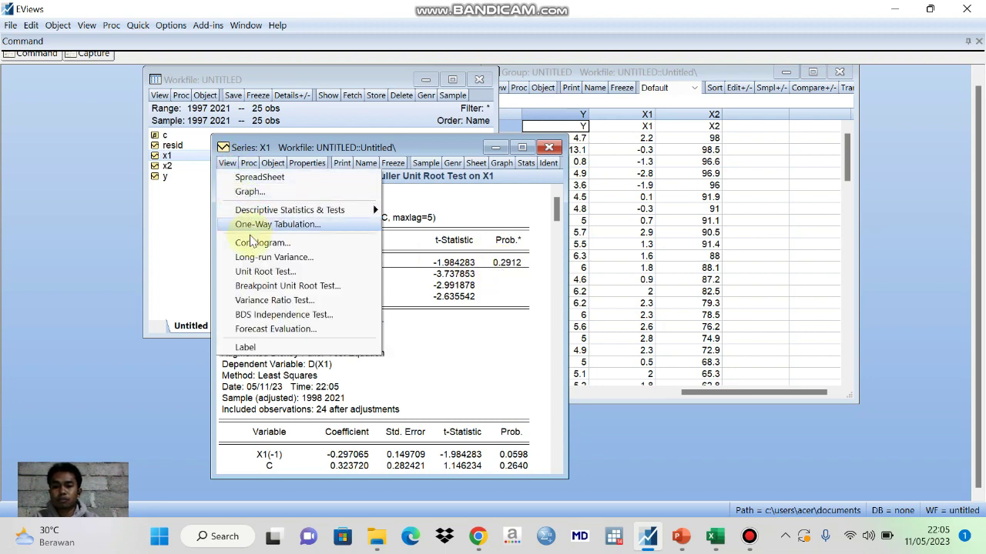
click(262, 271)
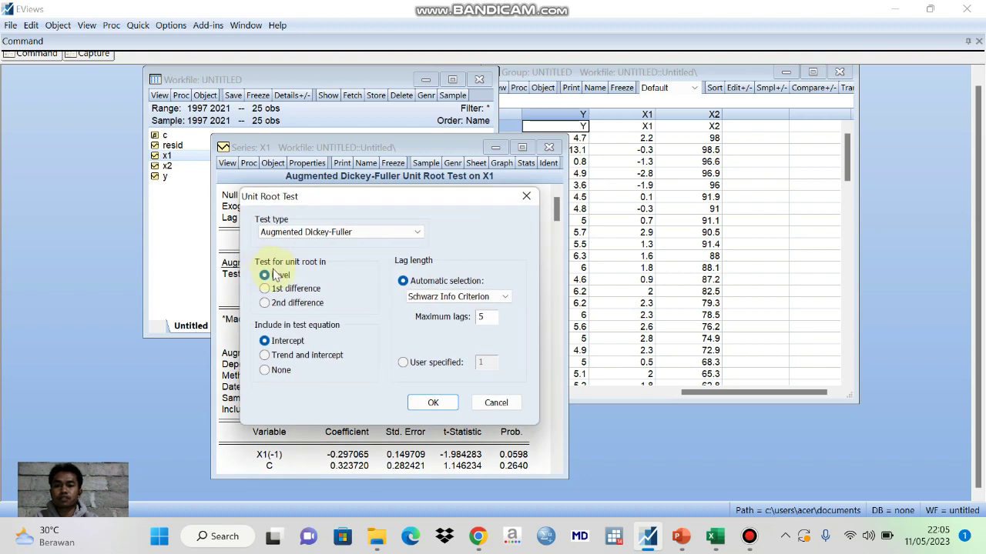
click(265, 288)
click(436, 408)
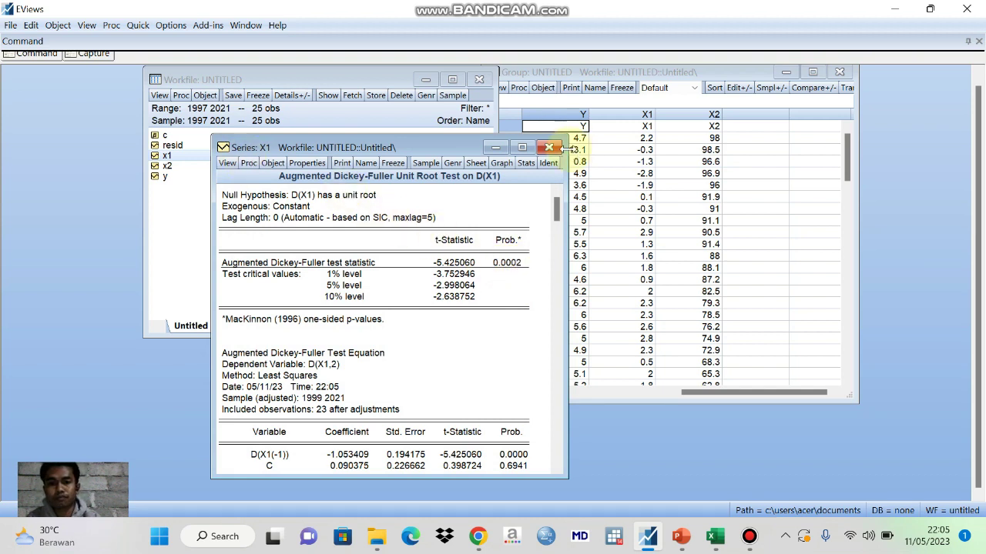
click(547, 147)
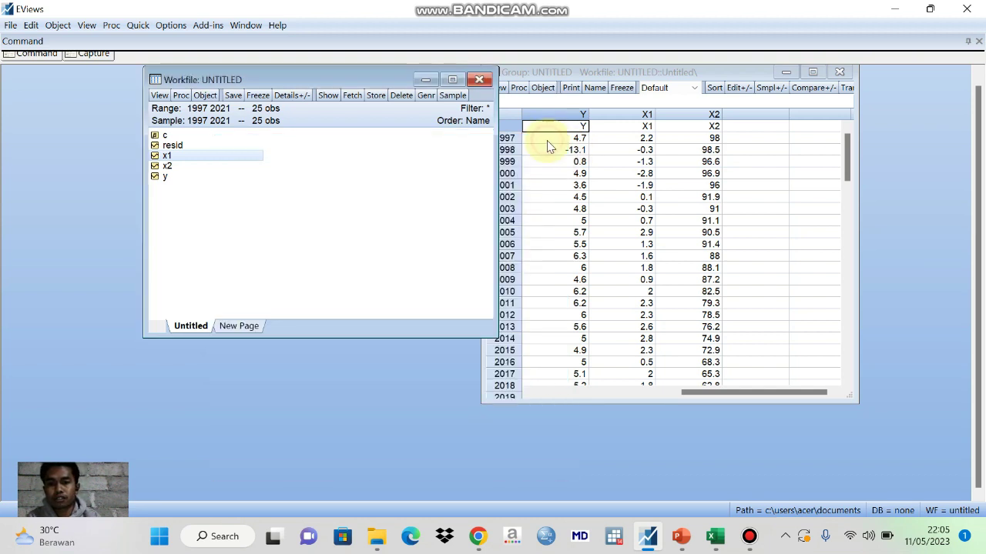
Run an Augmented Dickey-Fuller unit root test on series x2 at level with intercept.
double_click(196, 167)
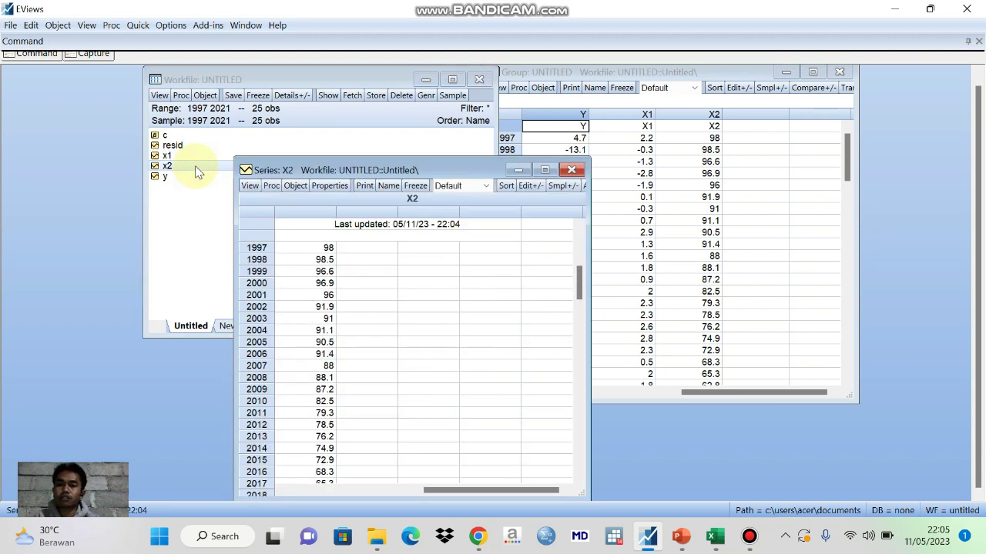
click(249, 186)
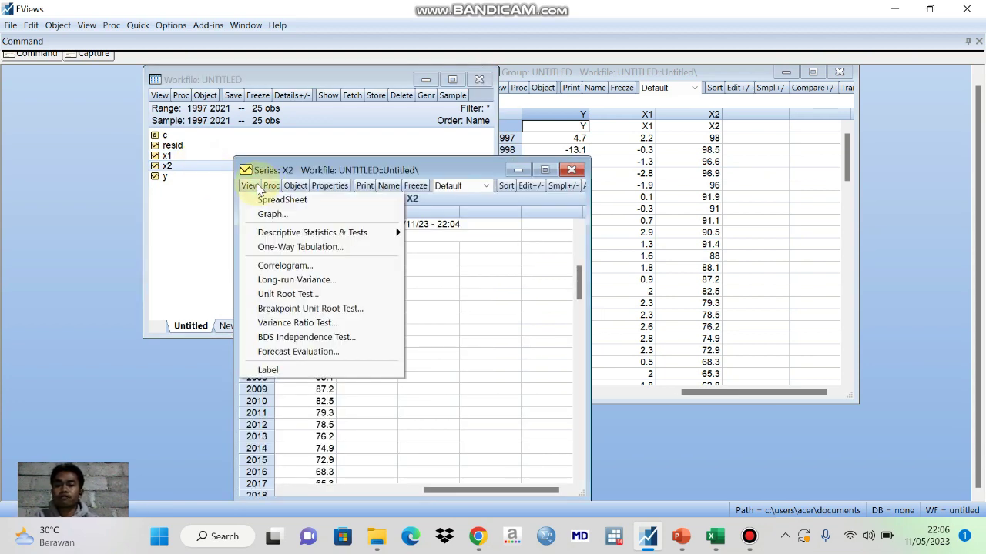
click(286, 294)
click(286, 298)
click(445, 425)
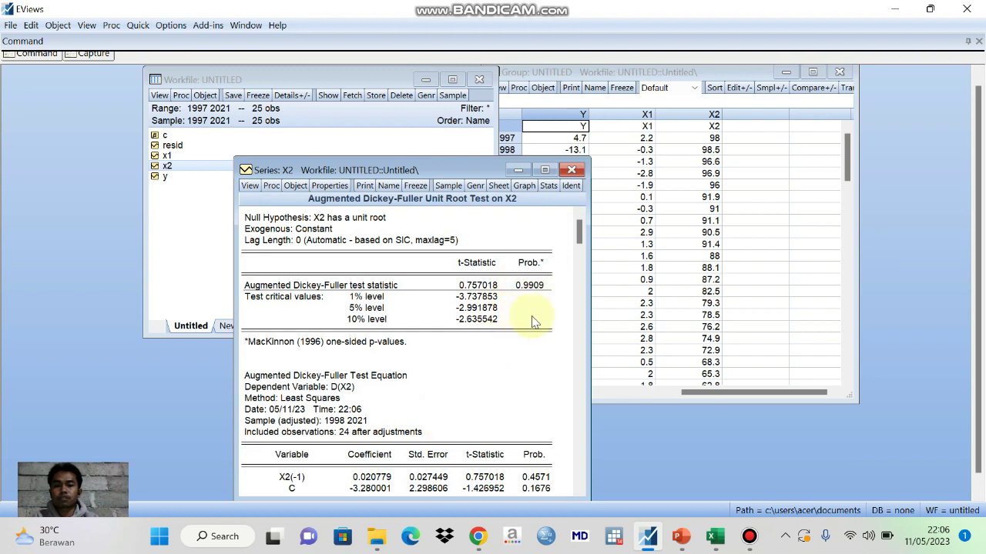
Repeat the Augmented Dickey-Fuller test on x2 in 1st difference with intercept, and close the series.
click(251, 188)
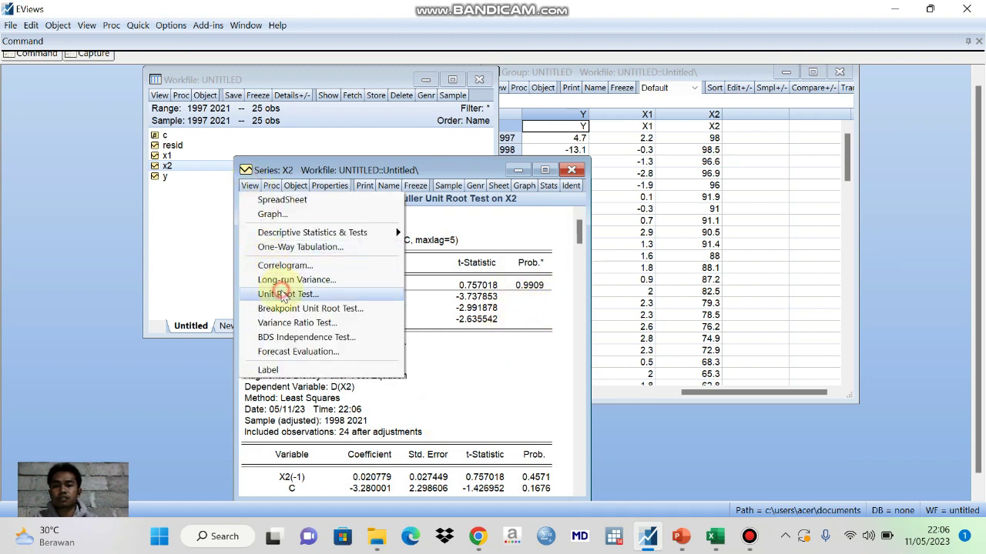
click(284, 294)
click(288, 312)
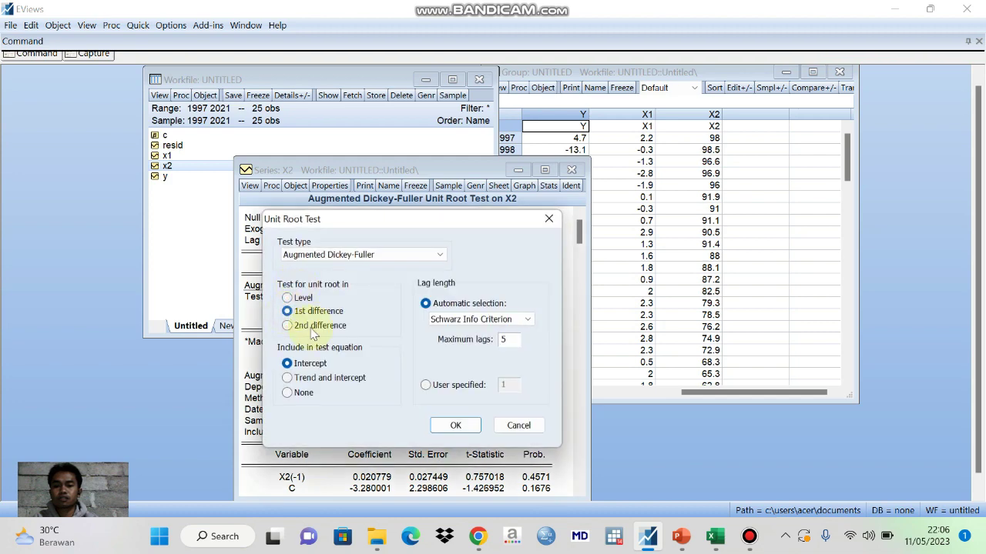
click(454, 424)
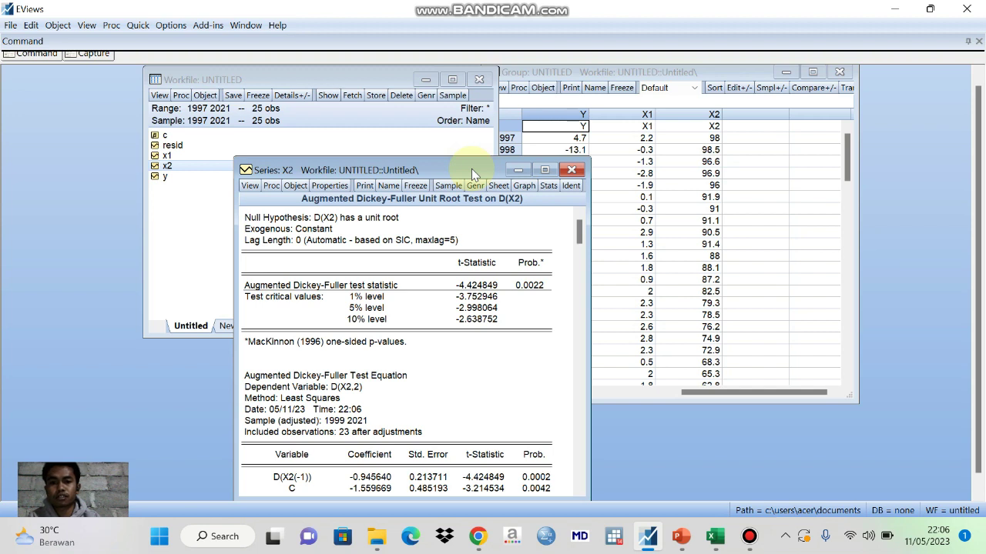
click(571, 171)
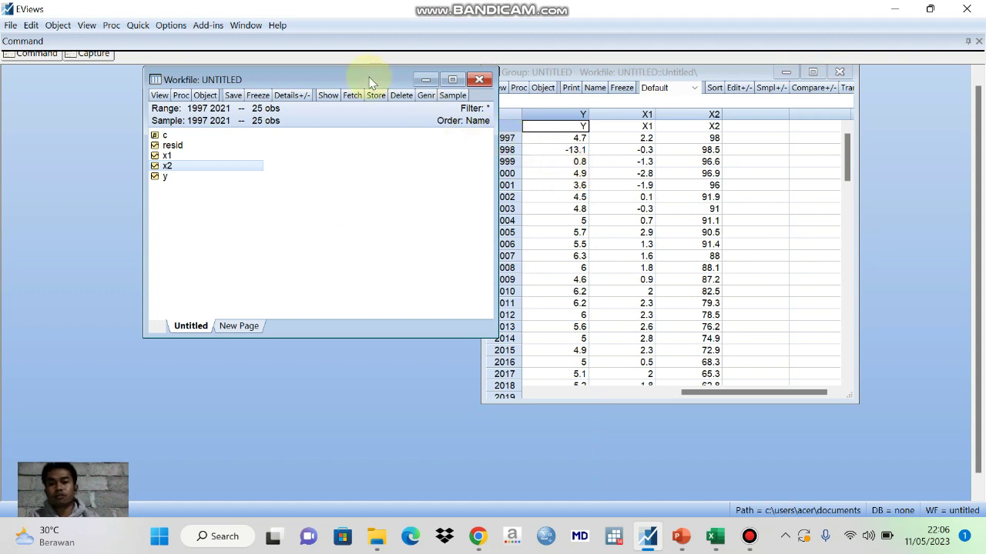
Run a Johansen system cointegration test on the Y, X1, X2 group with linear trend assumption 3 and lag intervals 1 1.
drag(368, 80, 330, 80)
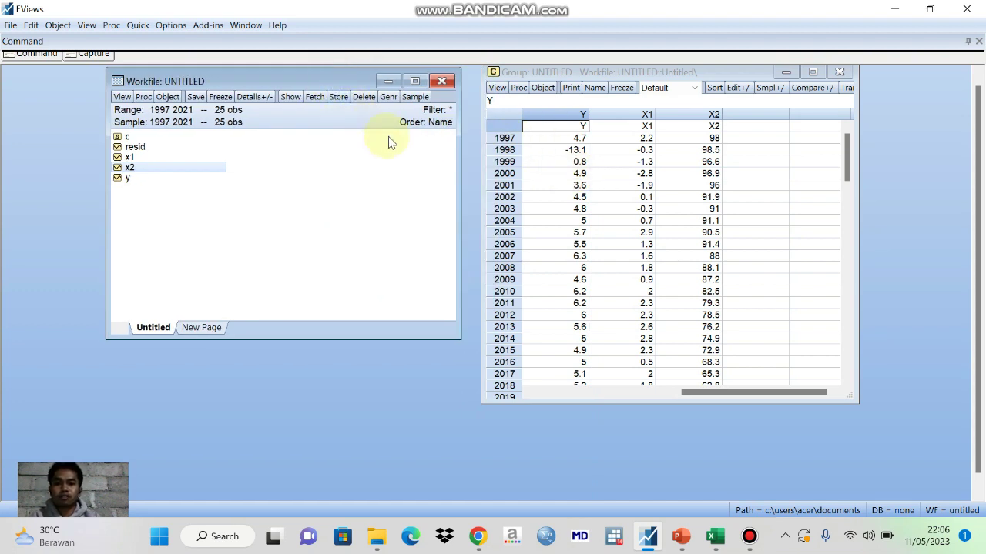
click(499, 89)
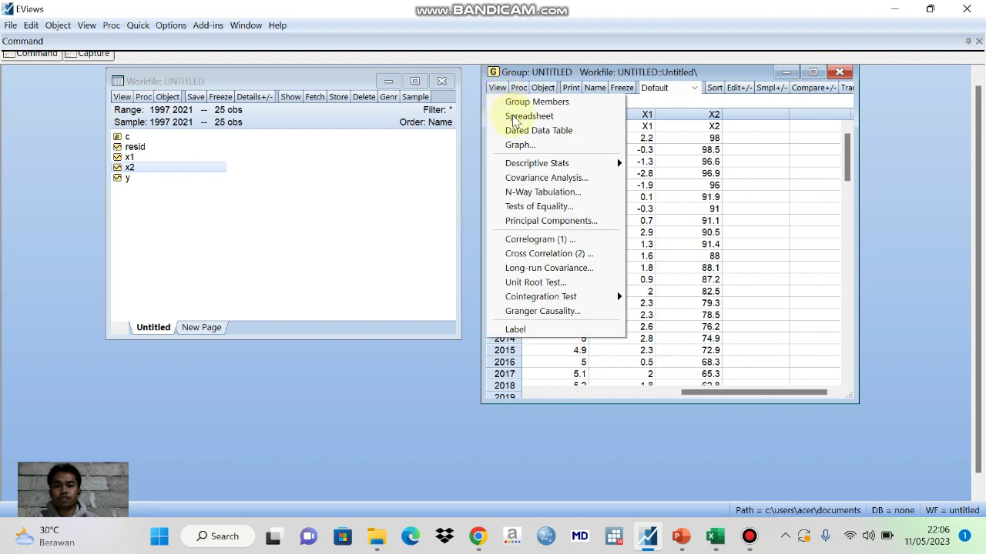
mouse_move(554, 297)
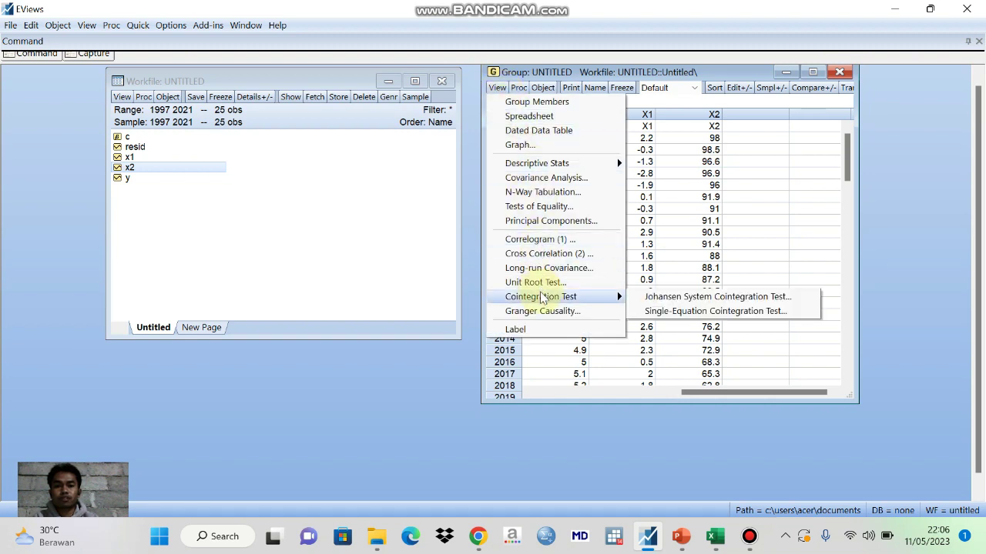
click(636, 296)
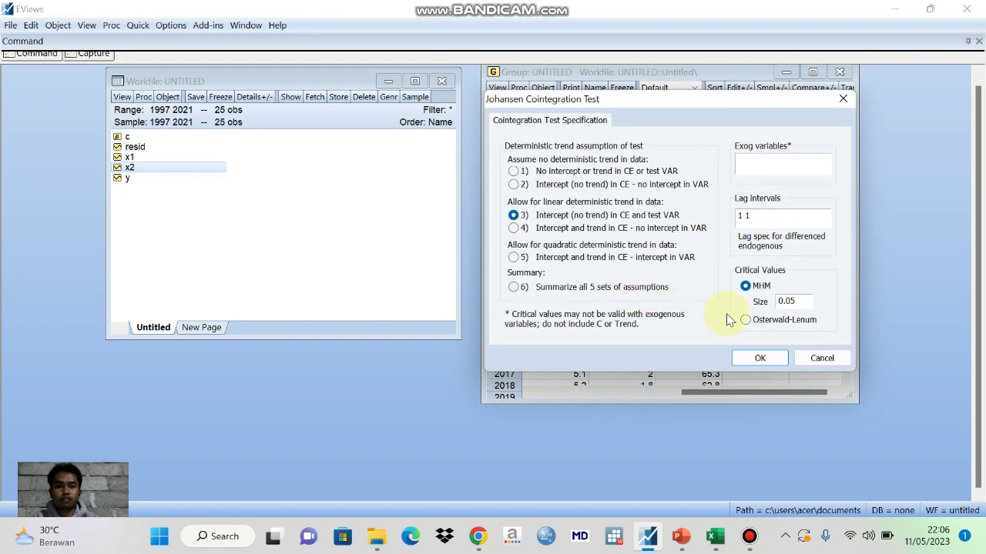
click(757, 356)
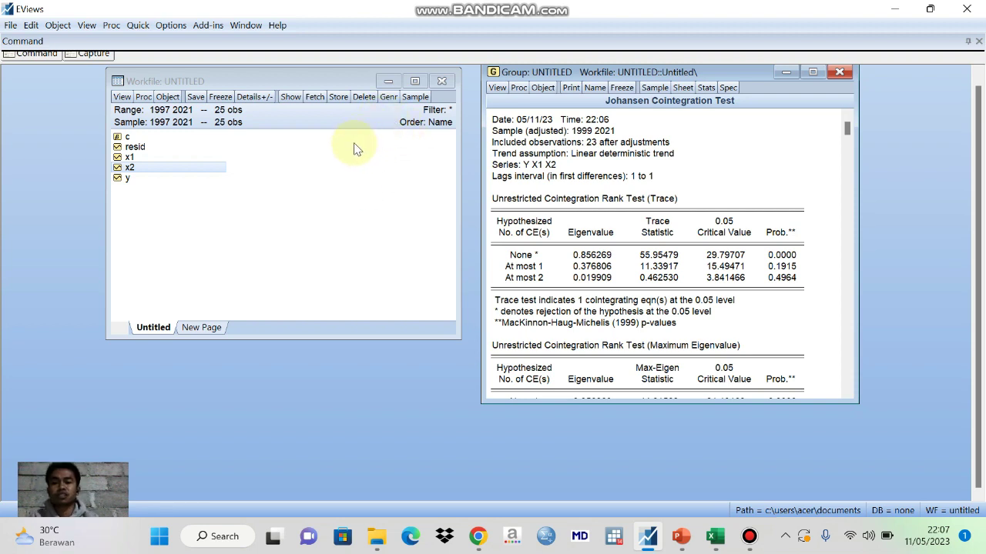
Open the series y, x1 and x2 together as a new equation, with y as the dependent variable.
click(140, 180)
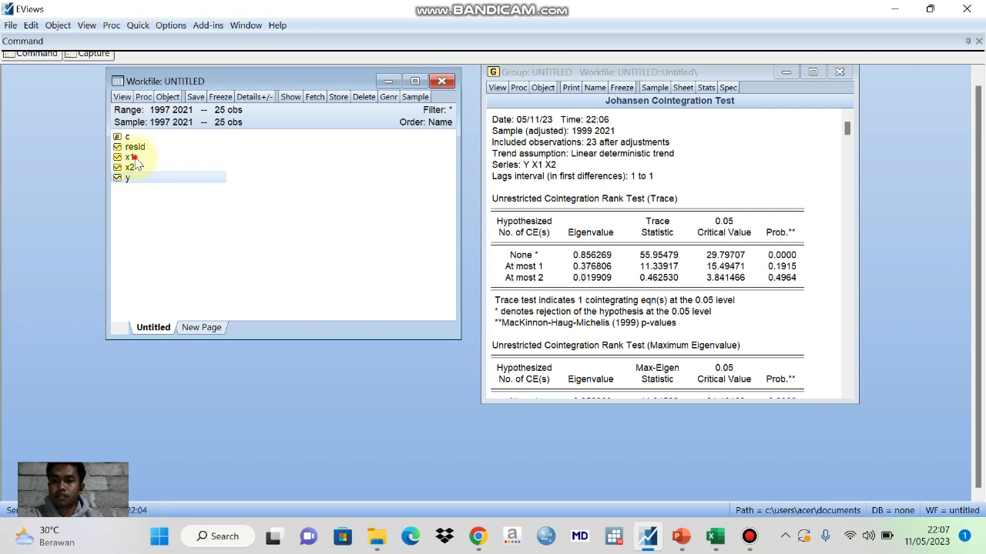
ctrl+click(133, 157)
ctrl+click(134, 168)
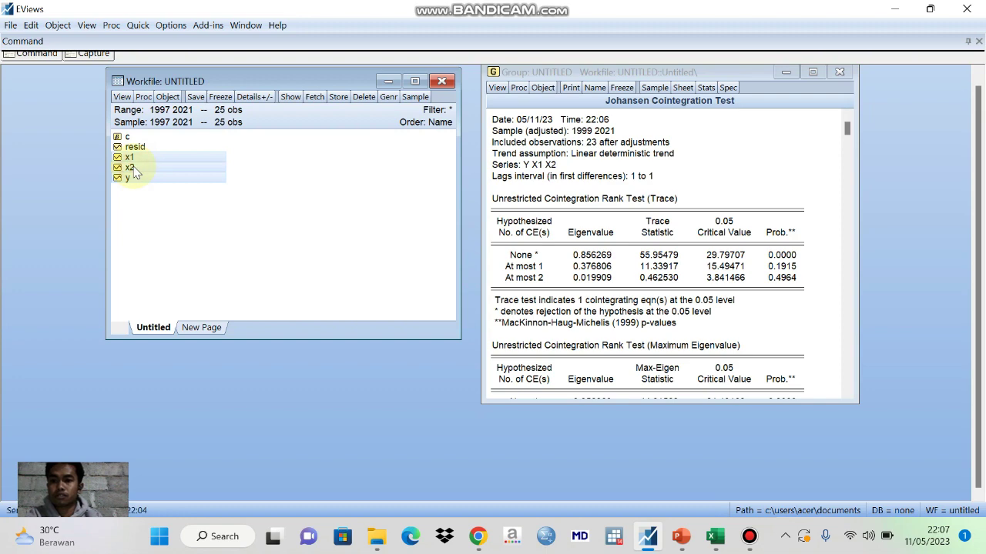
right_click(134, 171)
mouse_move(154, 175)
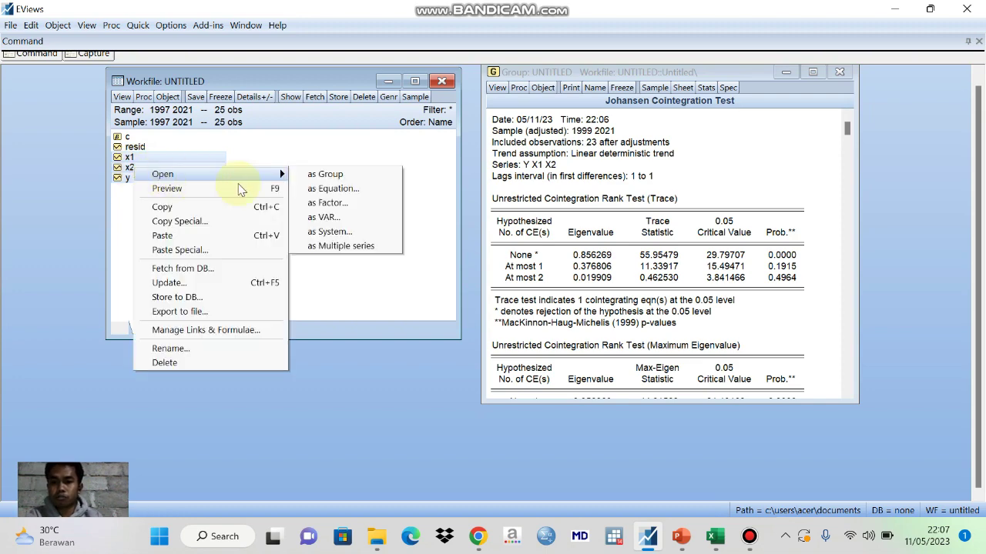
click(332, 189)
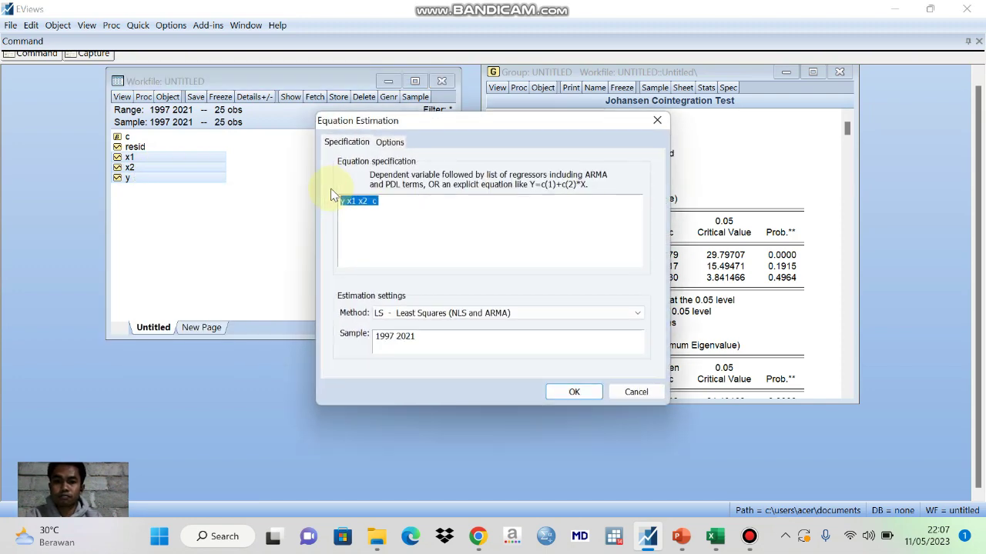
Change the equation specification to y d(x1) d(x2) c so both regressors enter in first differences.
click(345, 201)
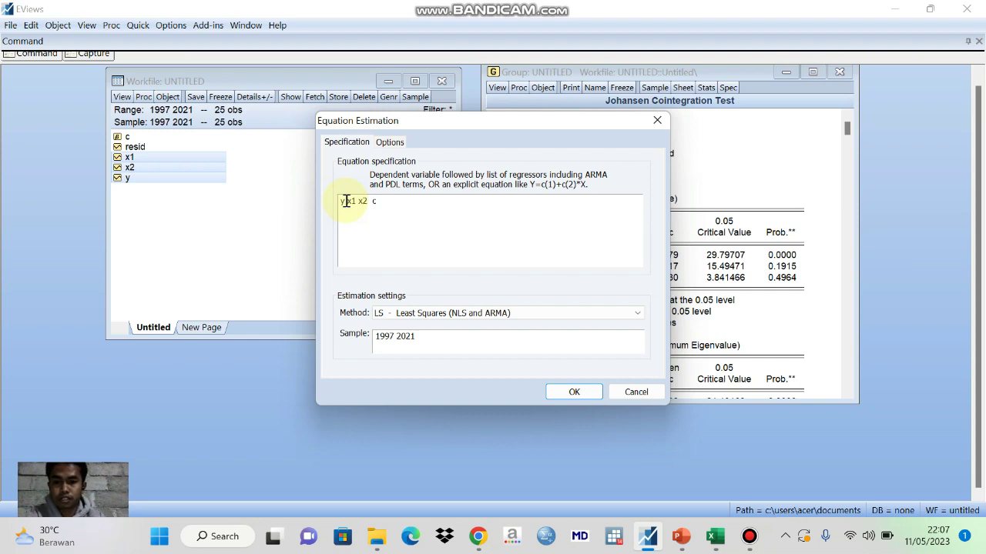
text(d(x1)
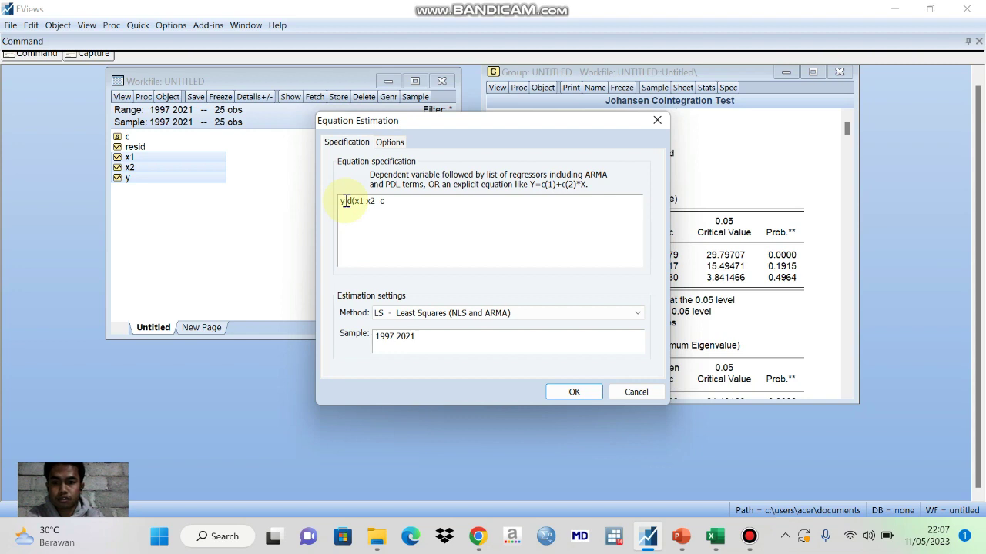
text(0)
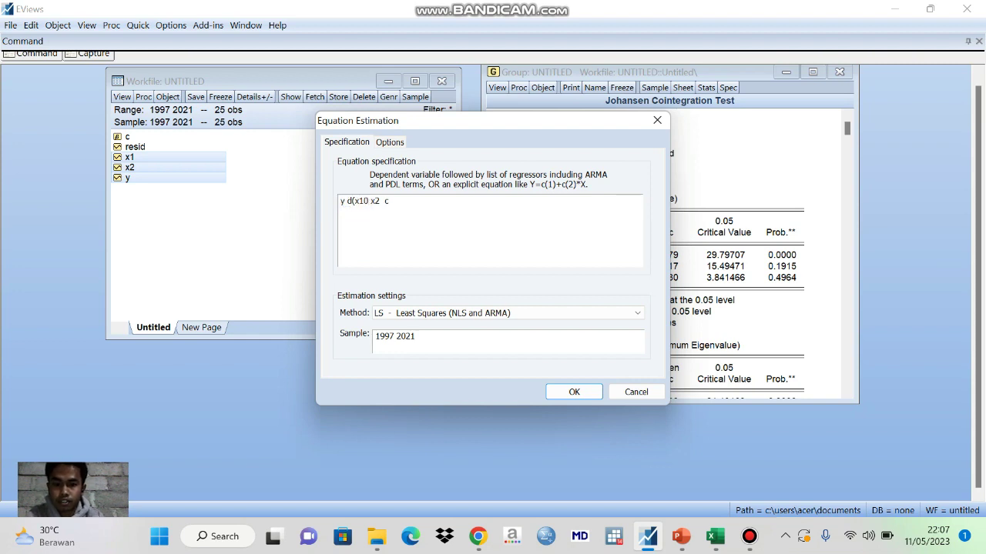
key(BackSpace)
text())
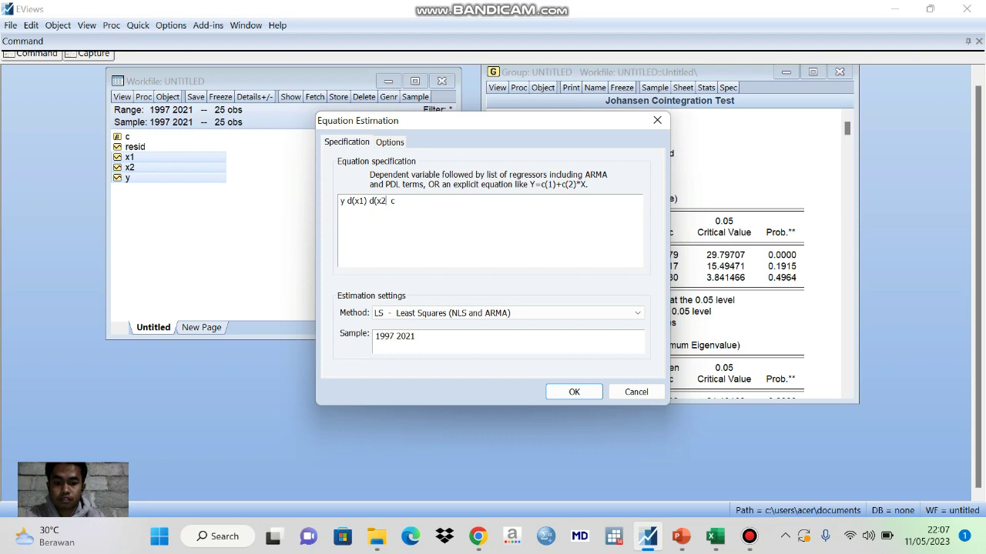
Estimate the equation with the ARDL method, using automatic selection with maximum lags of 4 and a constant trend.
click(540, 316)
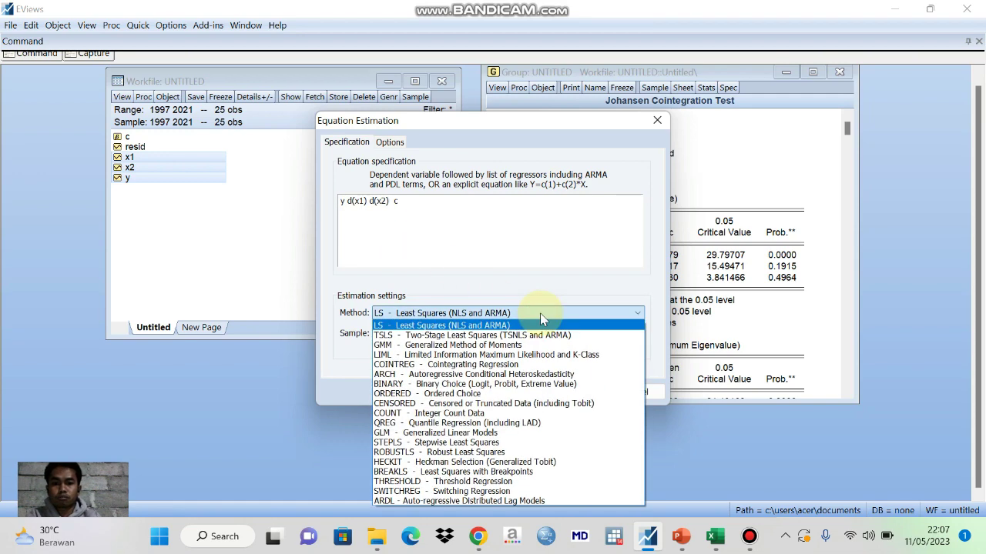
click(414, 500)
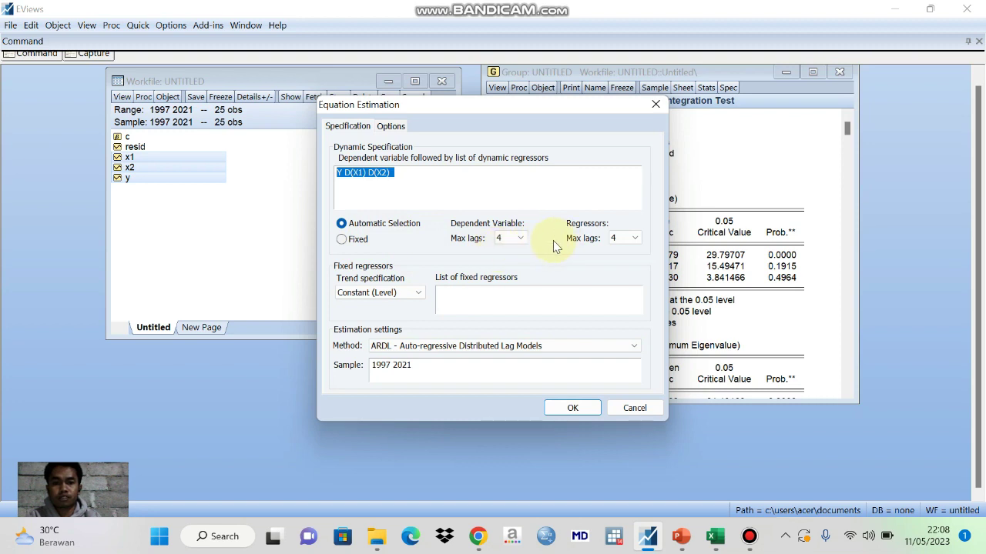
click(574, 409)
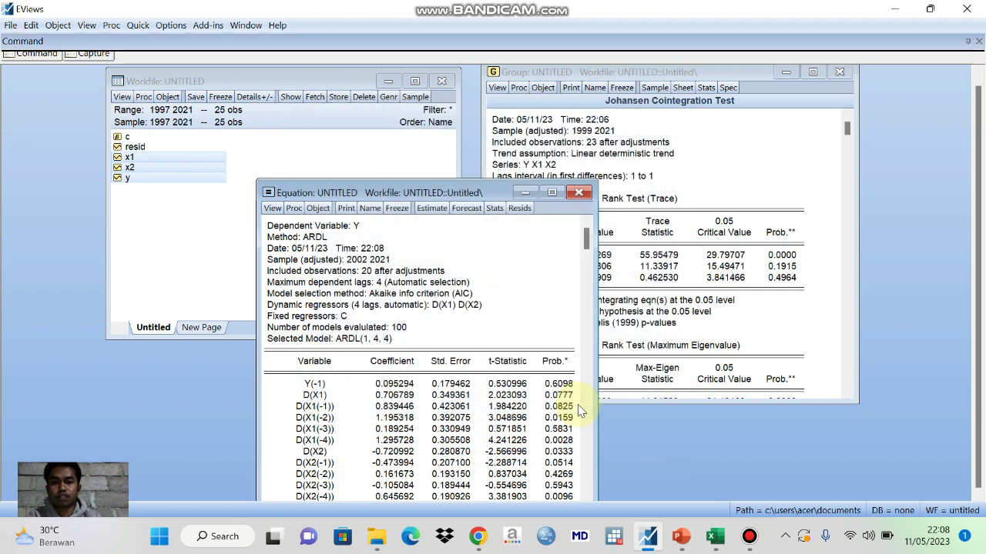
drag(502, 198, 536, 105)
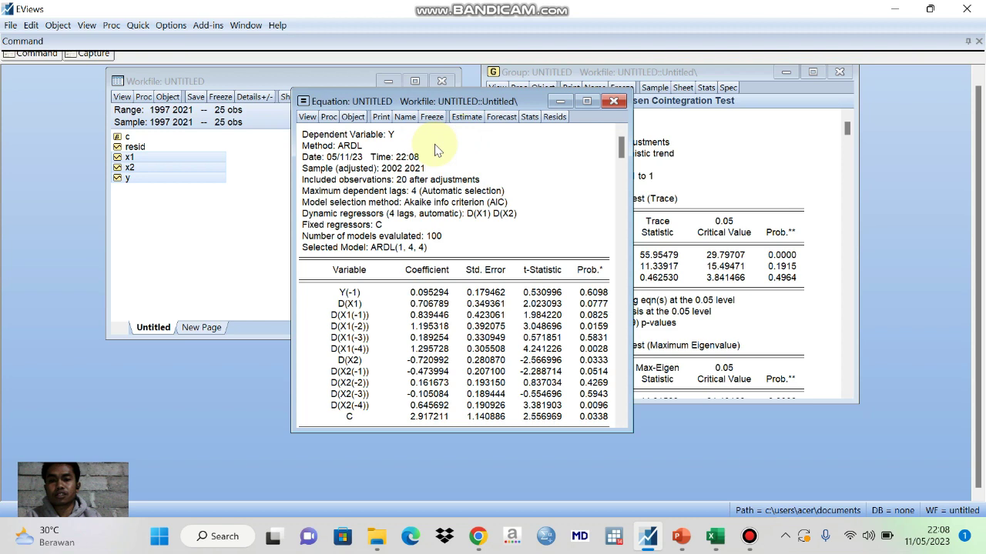
Run the ARDL Bounds Test on the estimated equation.
click(314, 118)
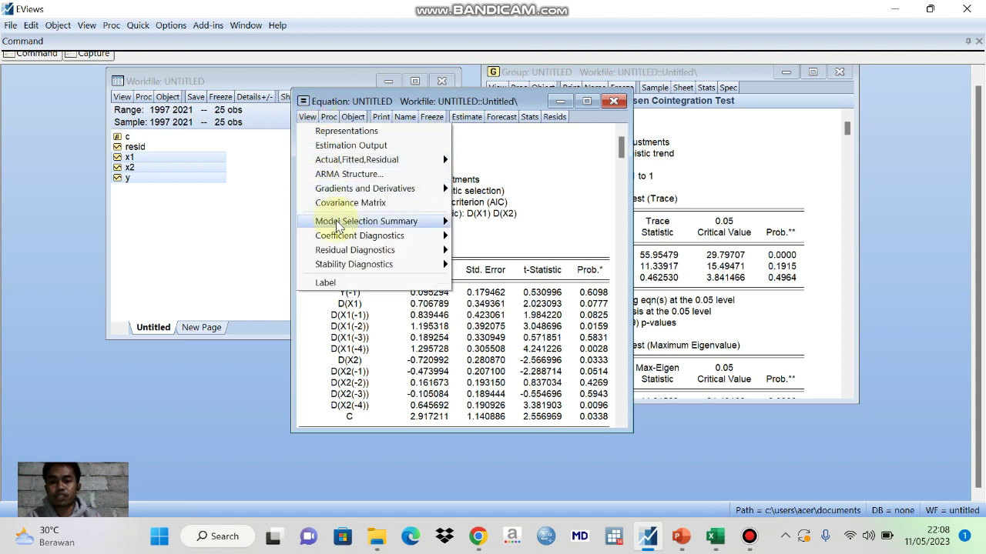
mouse_move(356, 257)
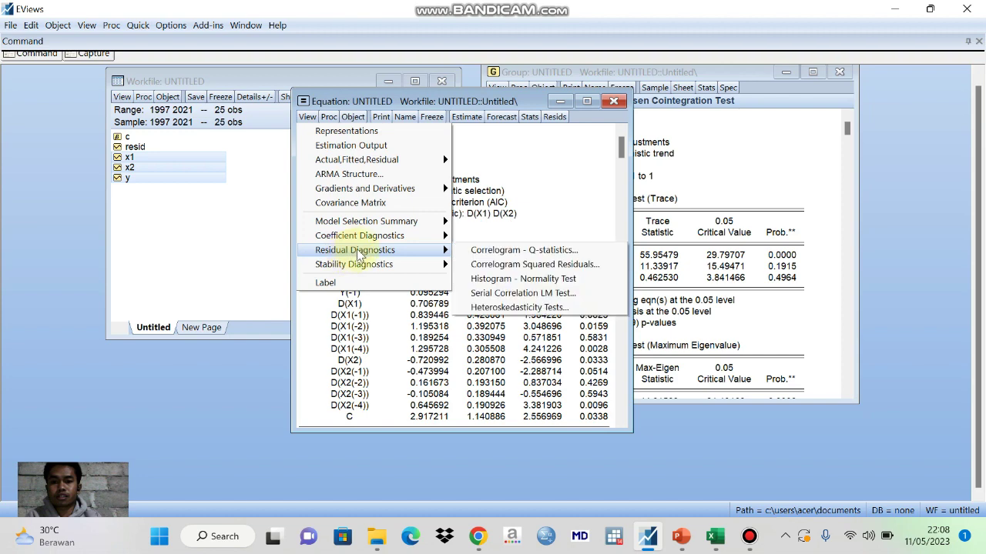
mouse_move(365, 237)
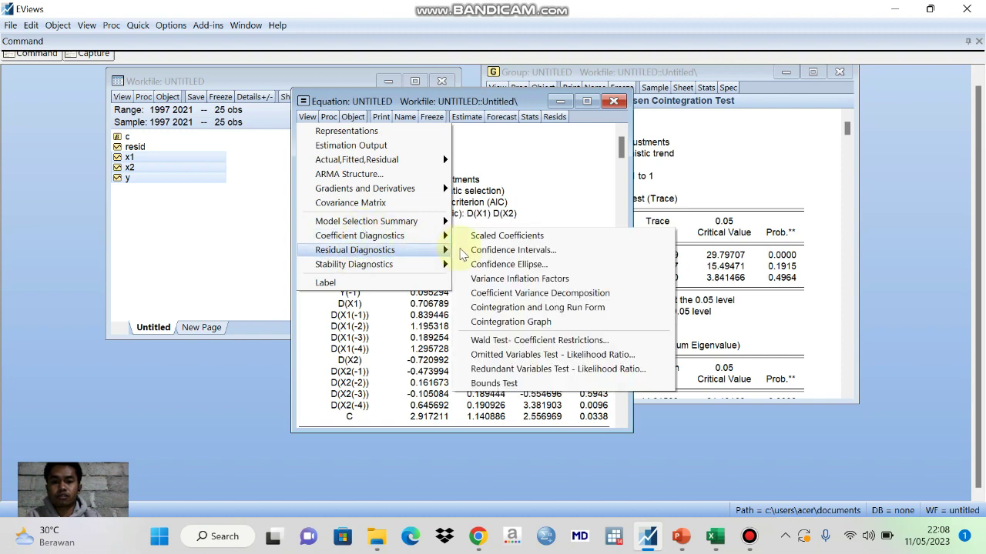
click(490, 383)
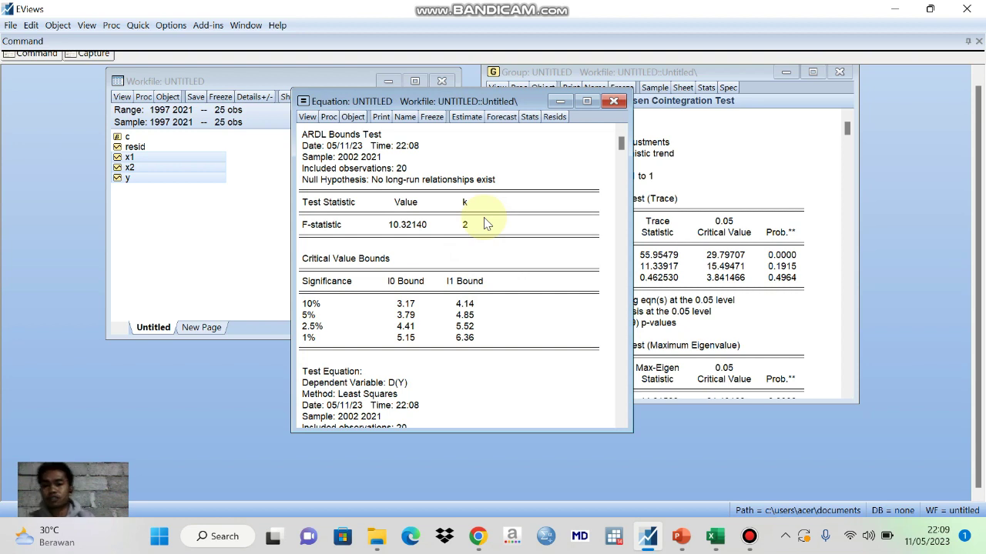
Display the model selection criteria graph for the ARDL equation.
click(309, 119)
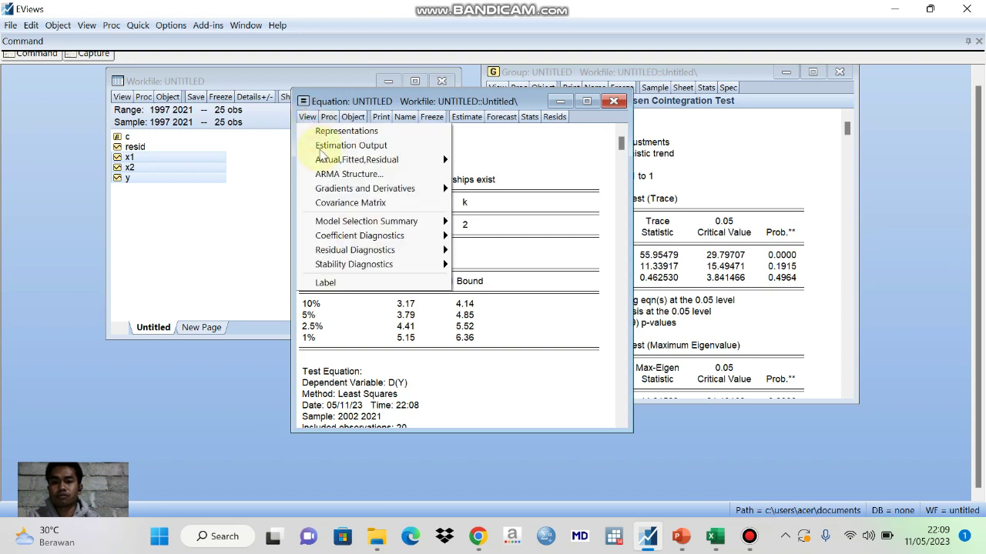
mouse_move(344, 241)
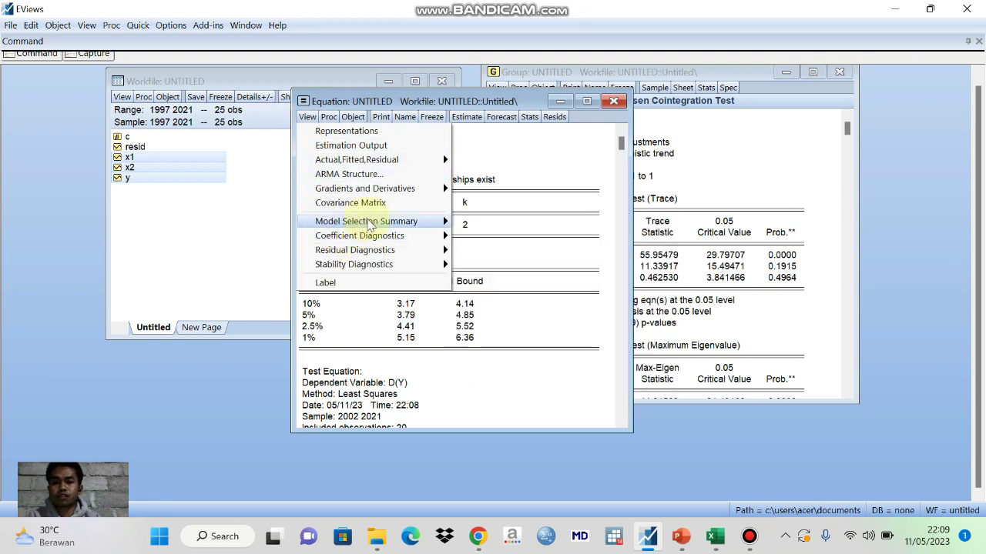
mouse_move(400, 222)
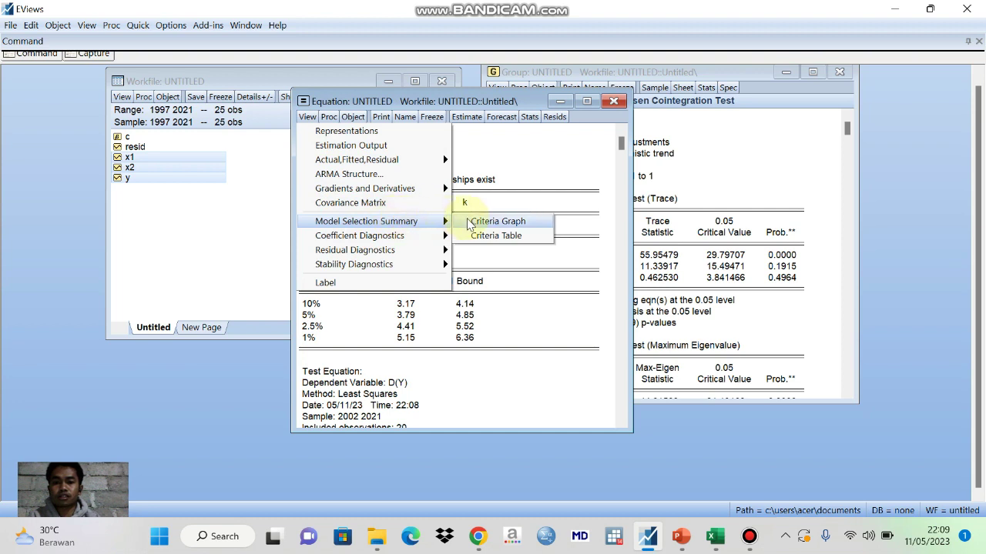
click(468, 222)
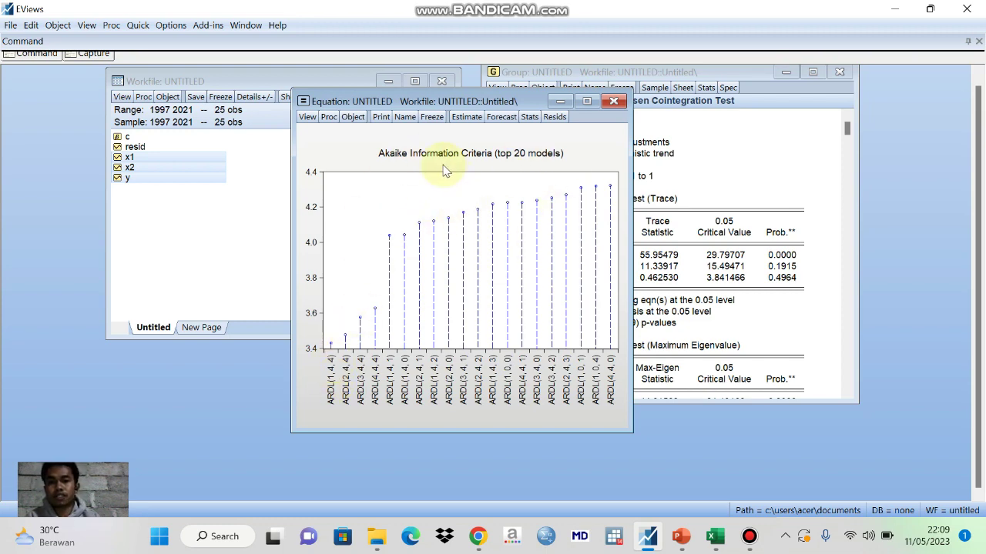
Re-estimate the ARDL equation with the dependent variable's maximum lags set to 1, and enlarge the window to show the full output.
click(460, 117)
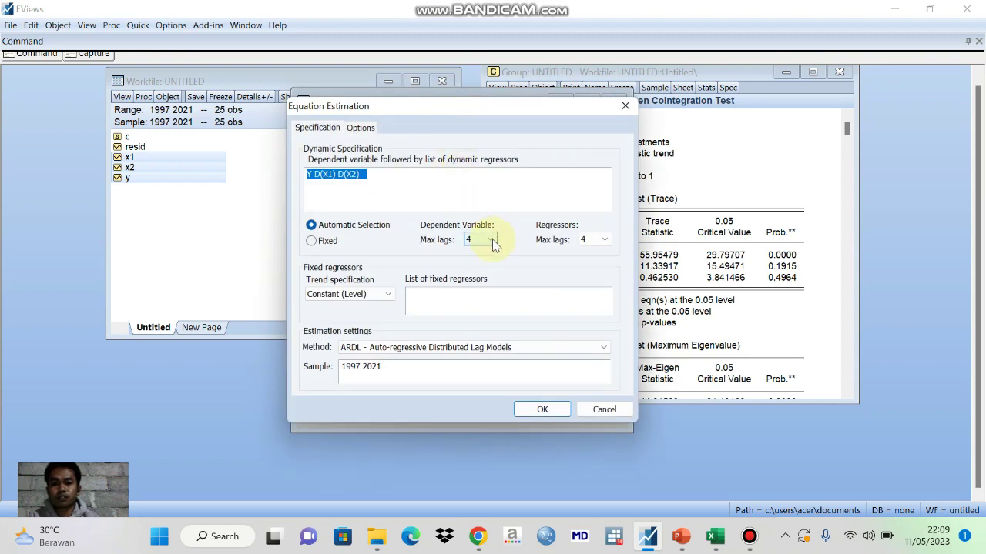
click(491, 239)
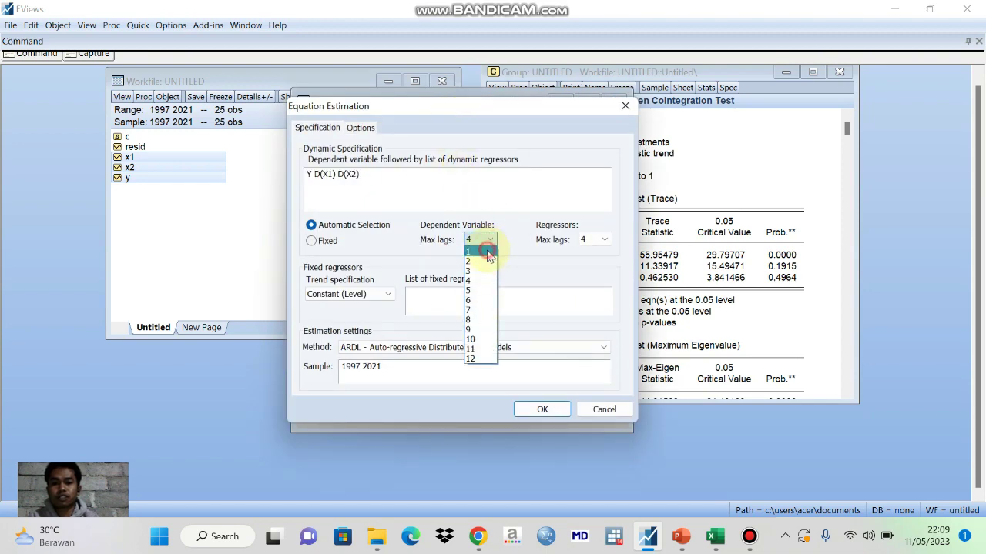
click(487, 252)
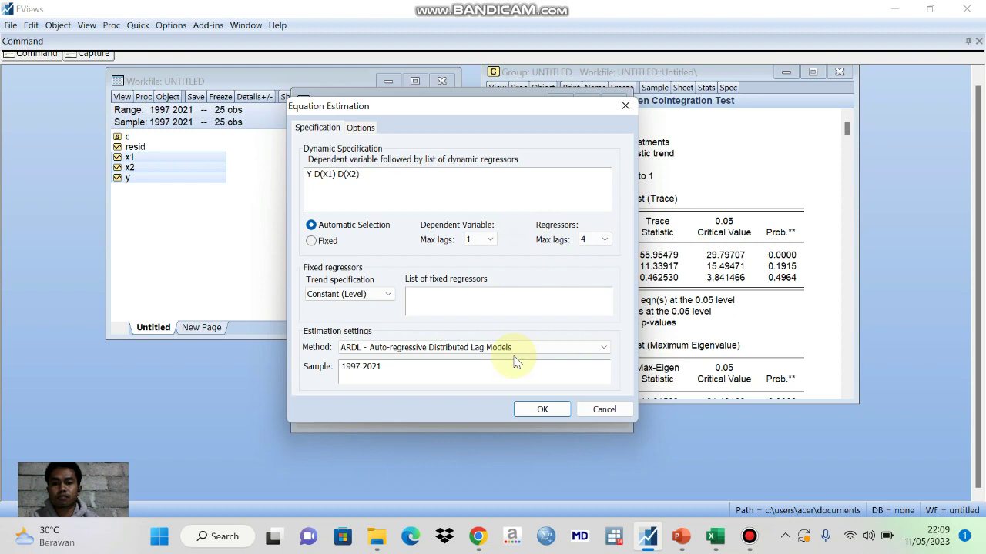
click(531, 408)
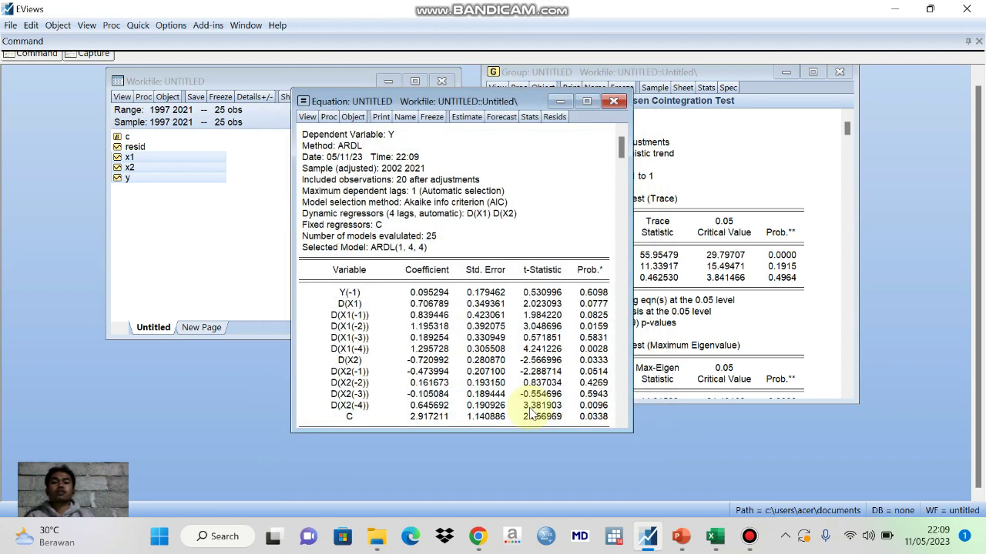
drag(445, 428, 445, 479)
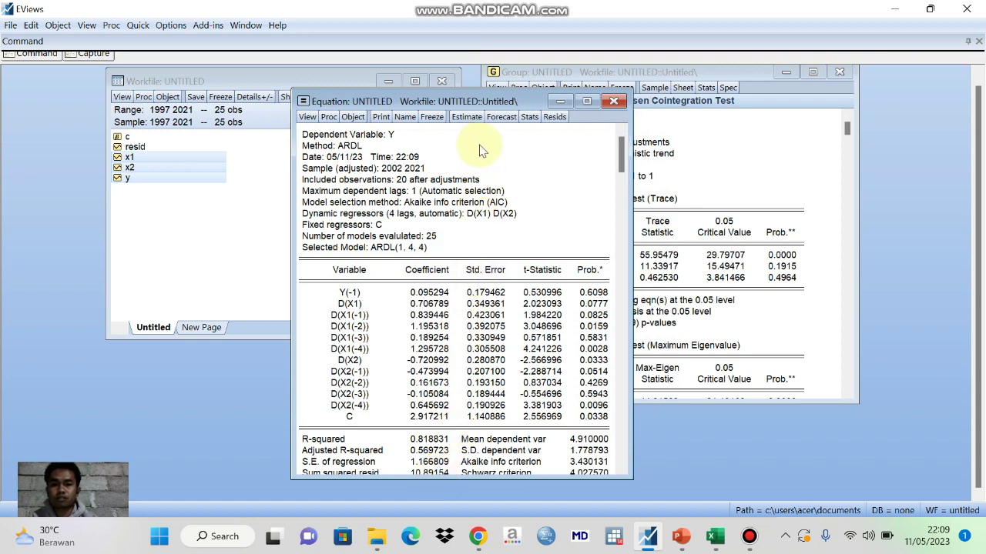
drag(479, 100, 479, 72)
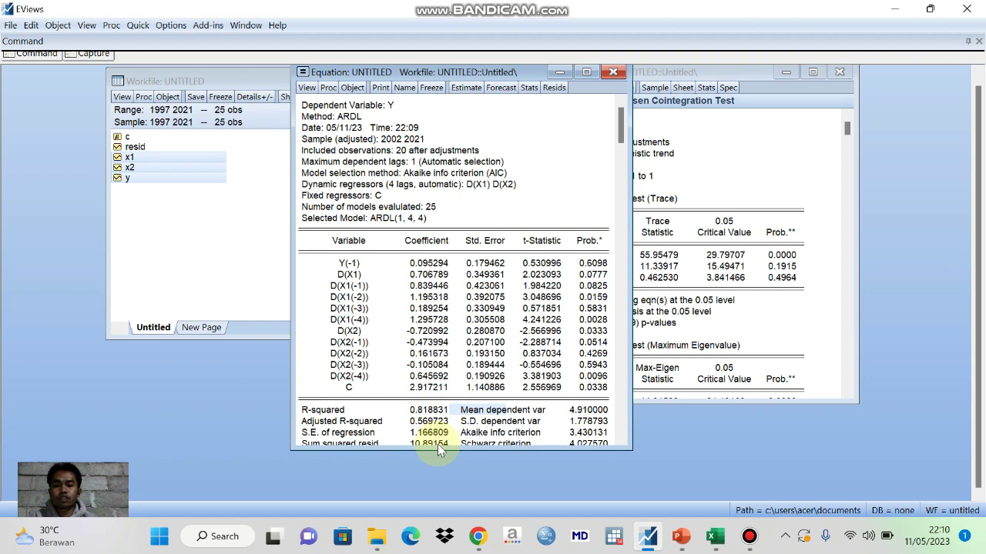
drag(441, 446, 430, 501)
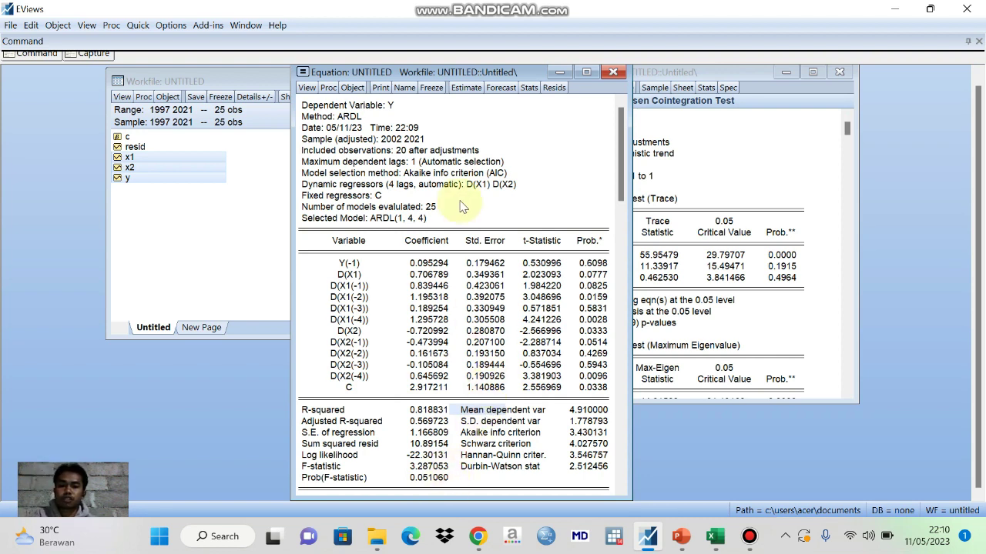
Run the histogram normality test on the ARDL equation's residuals.
click(307, 88)
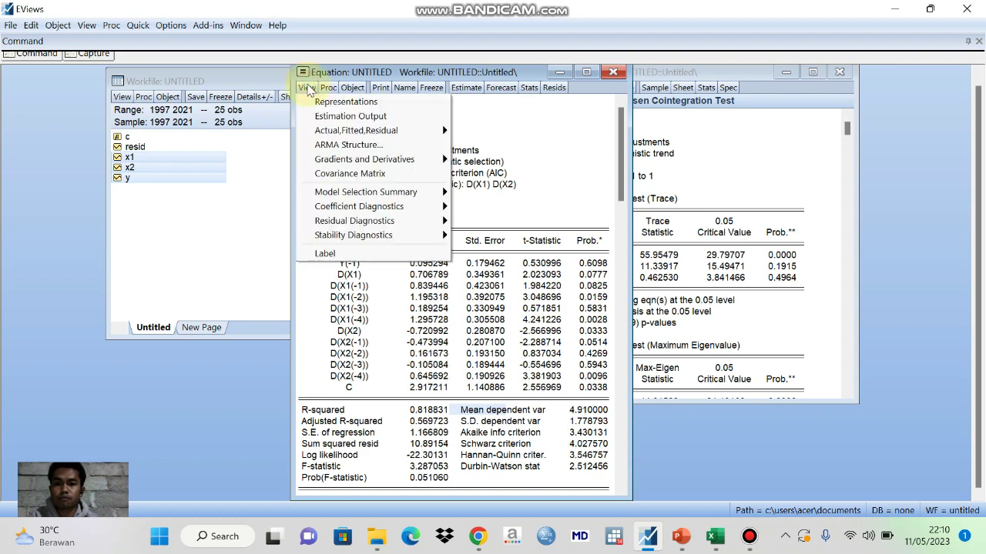
mouse_move(360, 222)
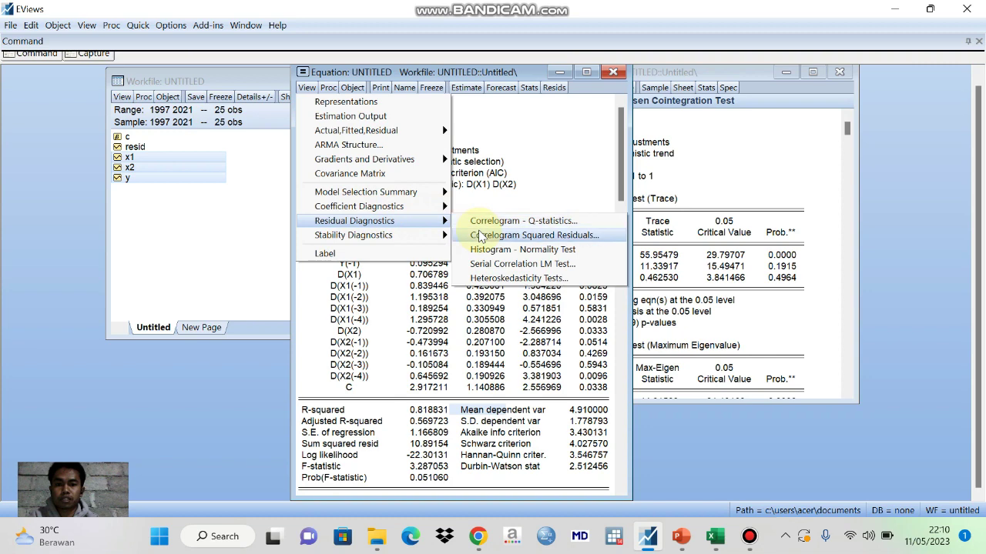
click(487, 253)
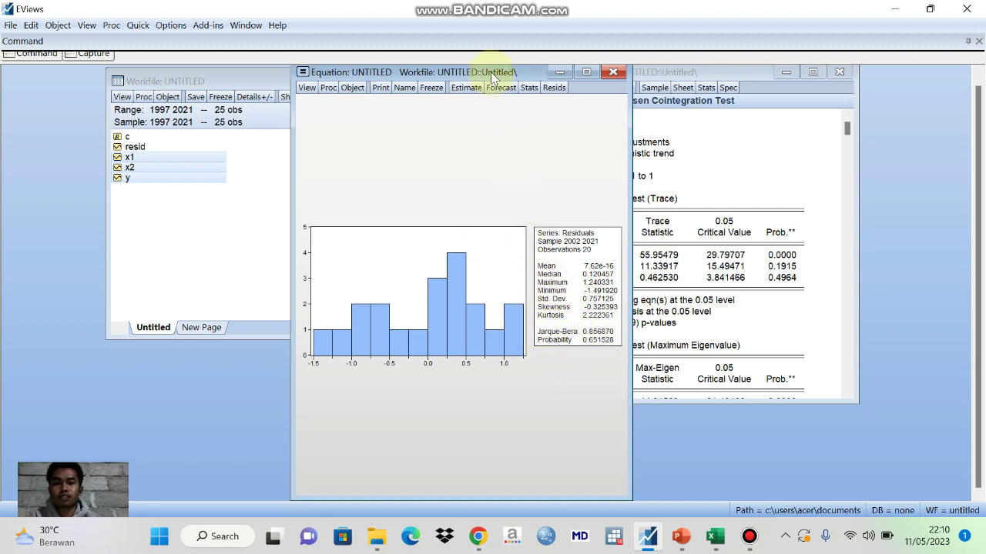
drag(491, 75, 454, 82)
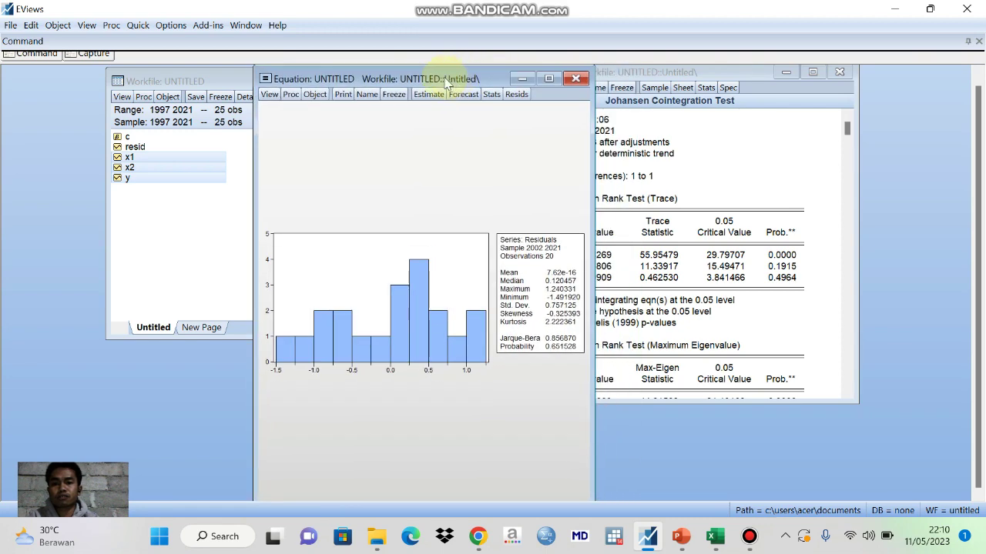
Run the Serial Correlation LM Test on the ARDL equation's residuals with 2 lags included.
click(269, 96)
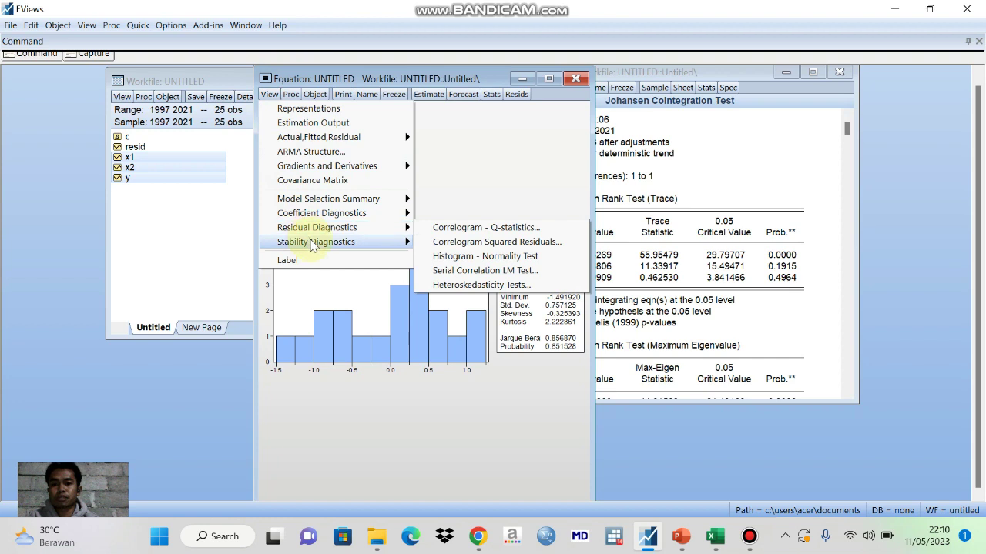
mouse_move(313, 246)
mouse_move(337, 231)
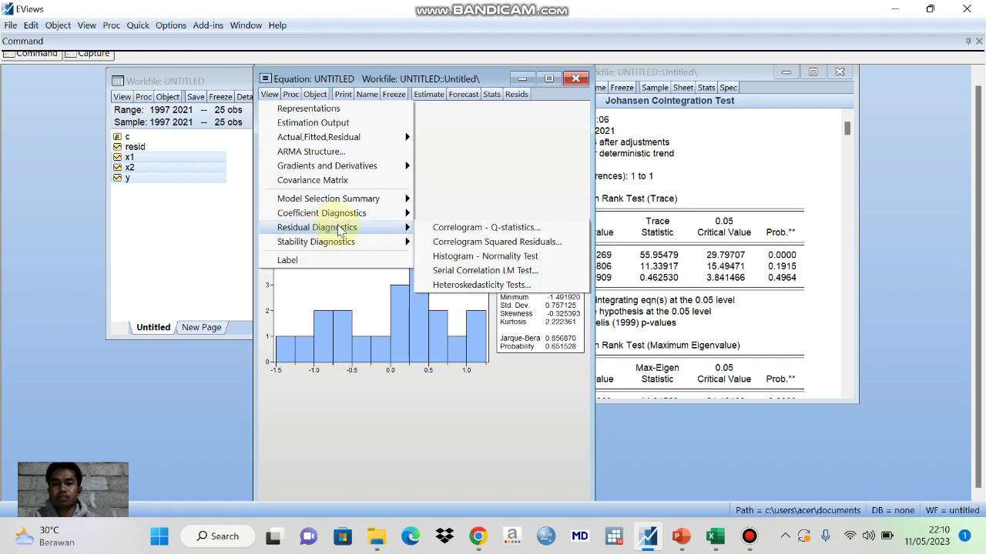
click(454, 272)
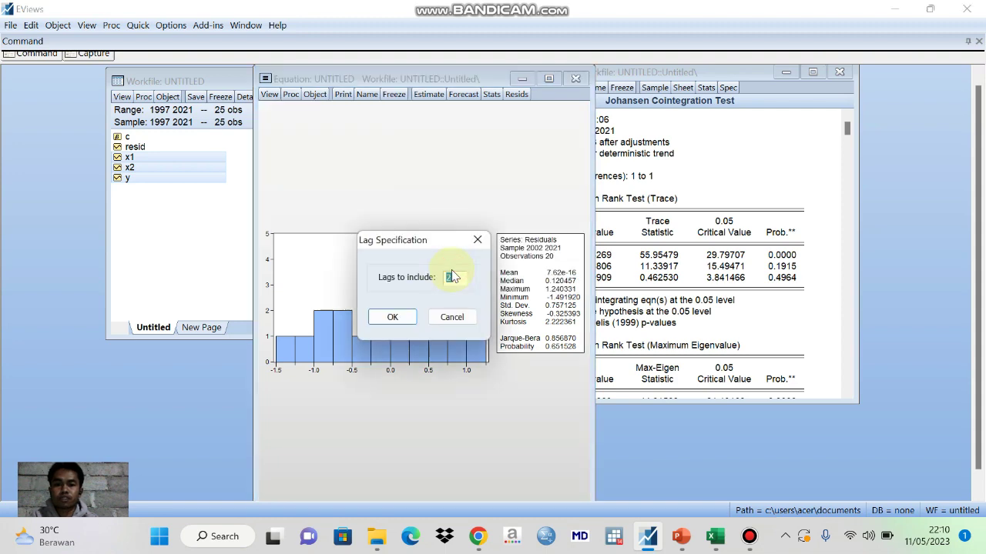
click(412, 322)
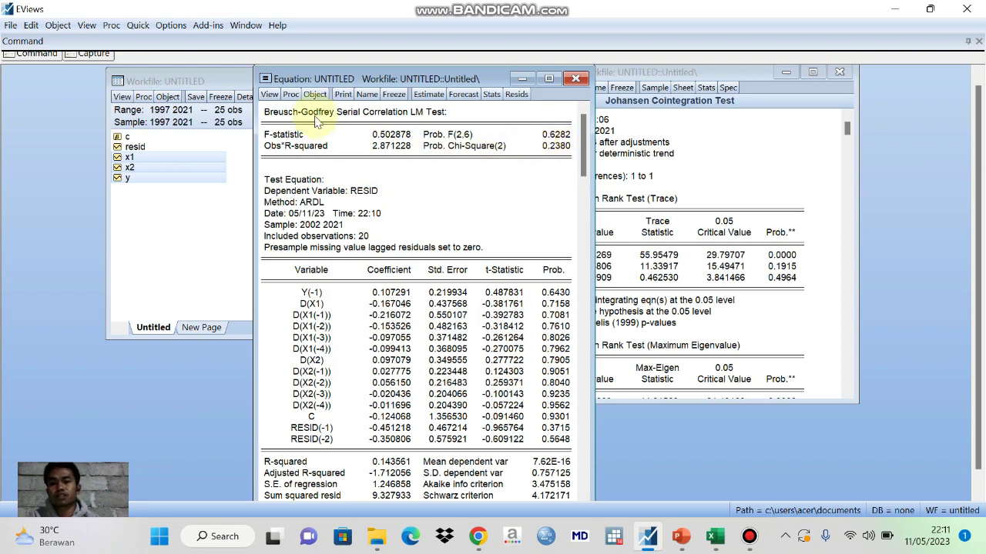
Run the Breusch-Pagan-Godfrey heteroskedasticity test on the ARDL equation's residuals with the default regressors.
click(275, 93)
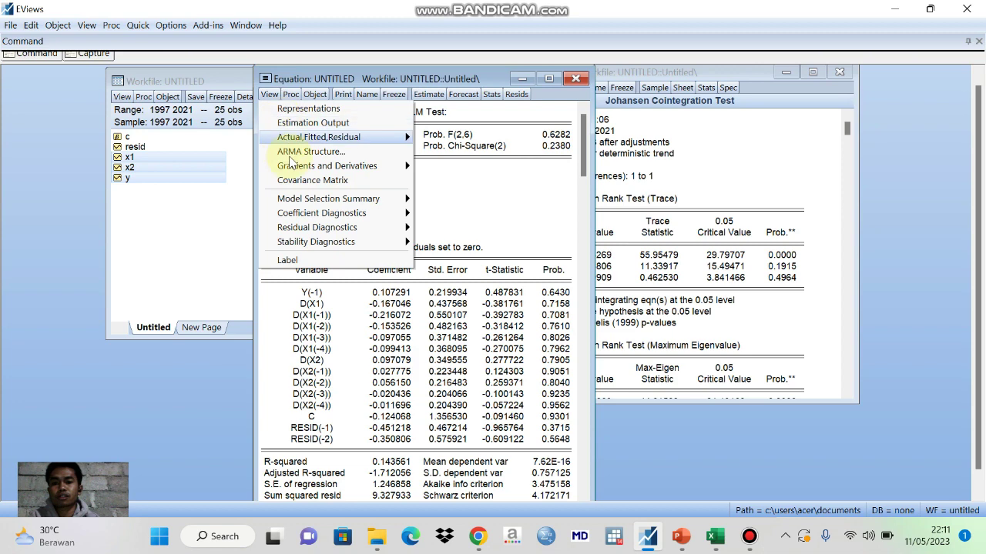
mouse_move(311, 221)
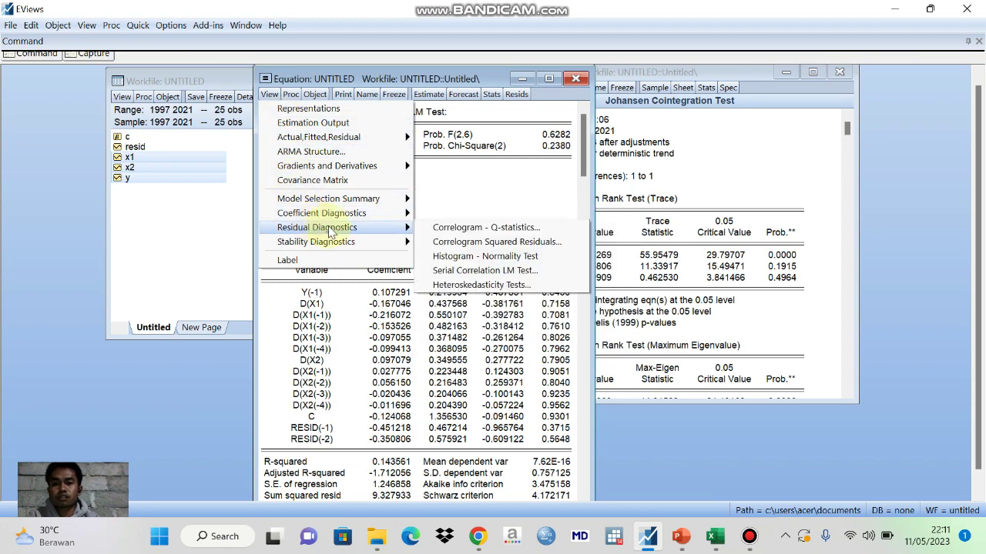
click(451, 281)
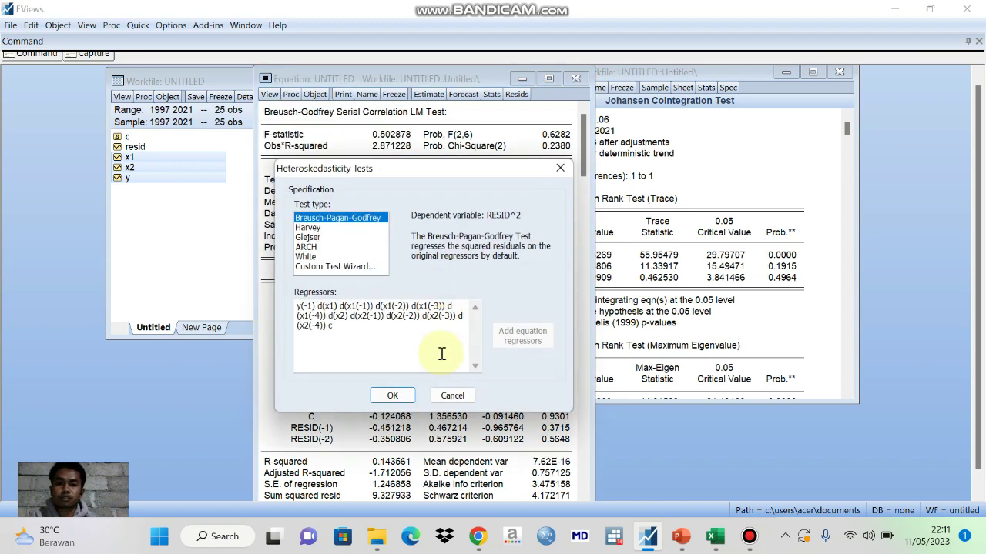
click(396, 395)
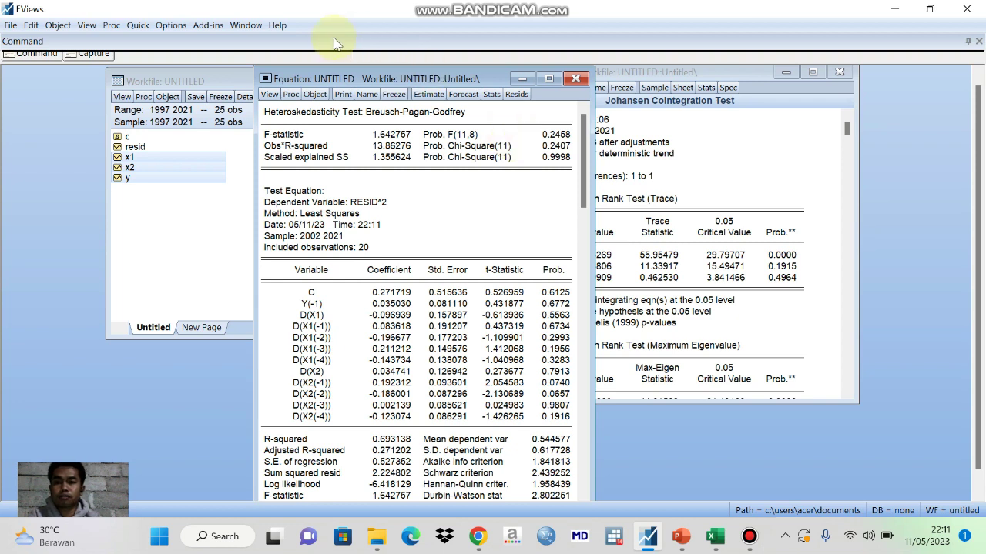
Display the ARDL equation's cointegration and long run form, and widen the equation window to show every column.
click(270, 96)
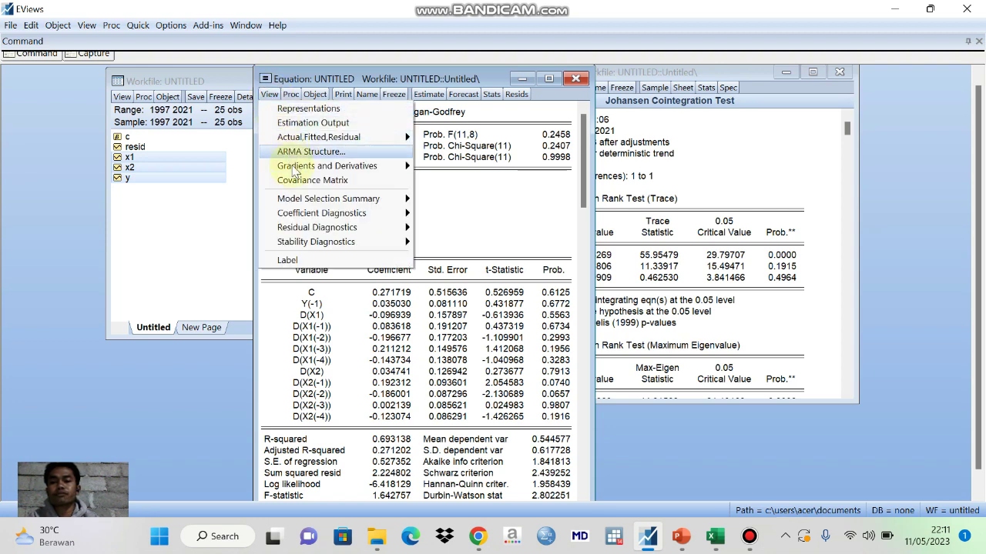
mouse_move(316, 214)
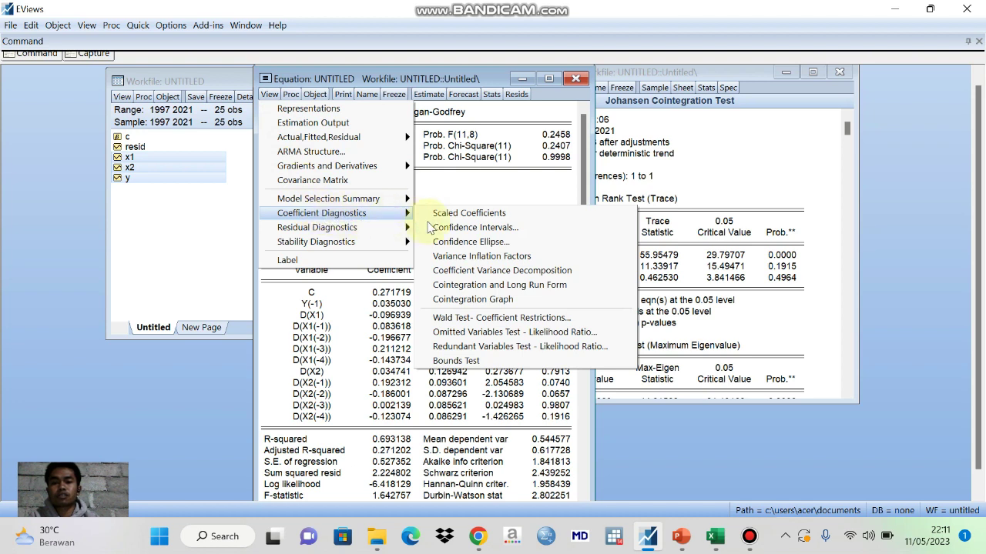
click(473, 285)
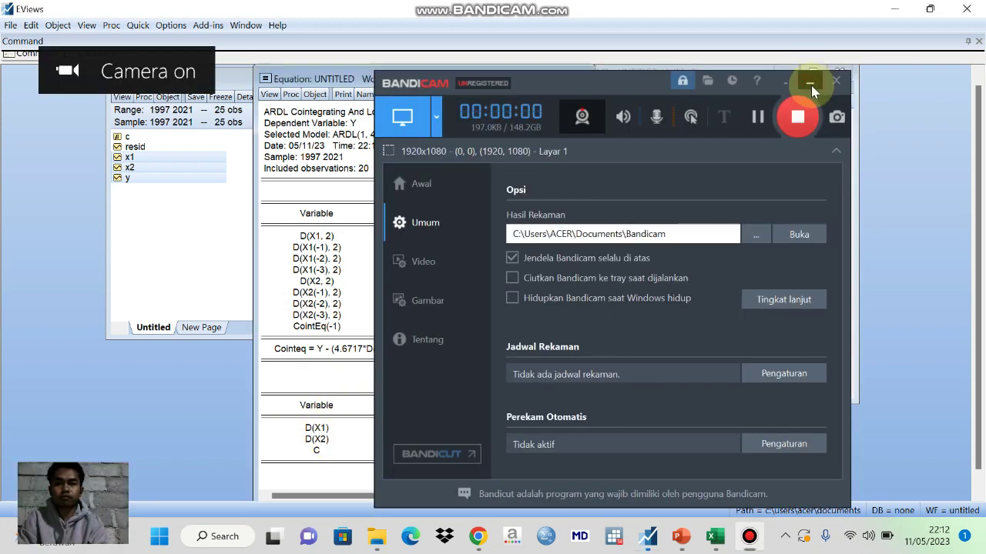
click(811, 85)
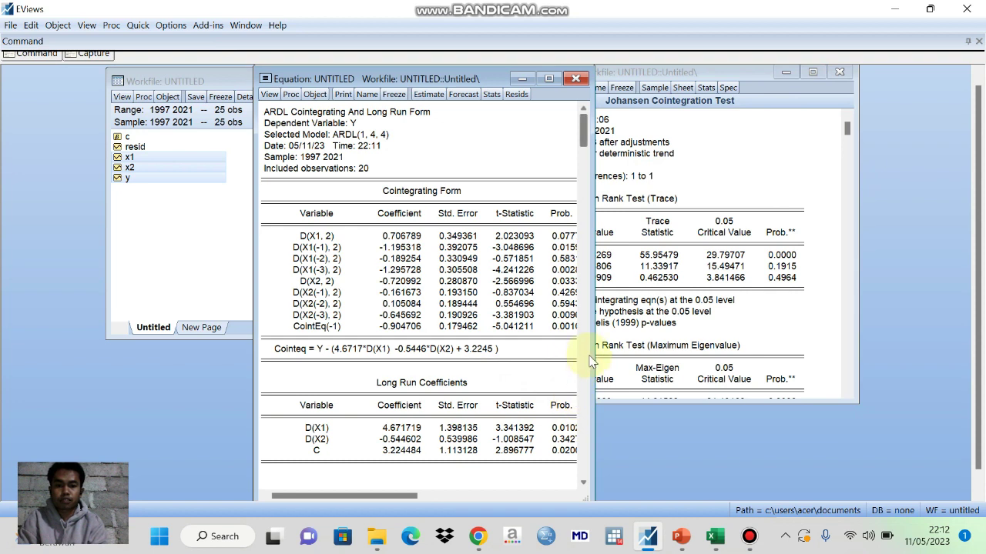
drag(590, 362, 626, 363)
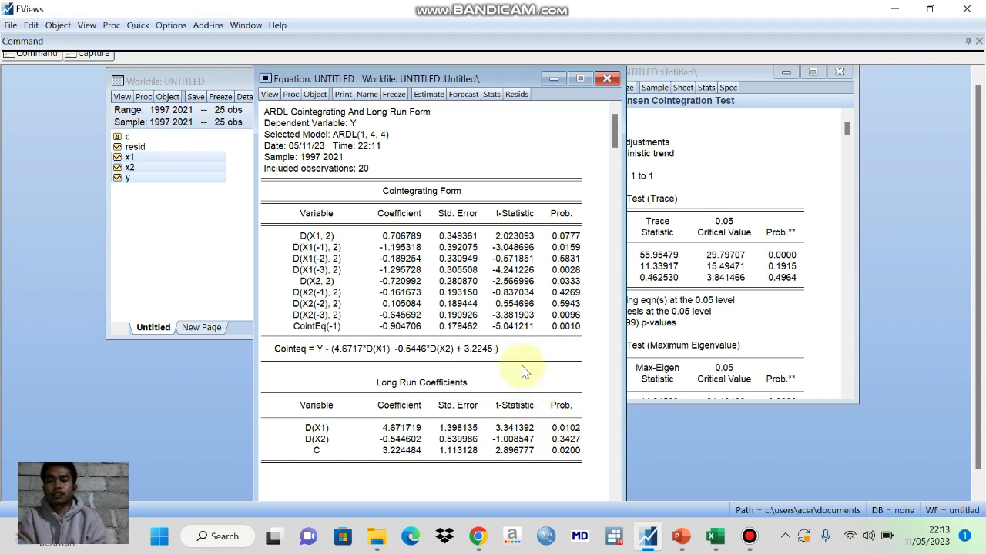
Re-estimate the equation with the LS - Least Squares (NLS and ARMA) method, keeping the lagged regressors and the 1997 2021 sample.
click(428, 94)
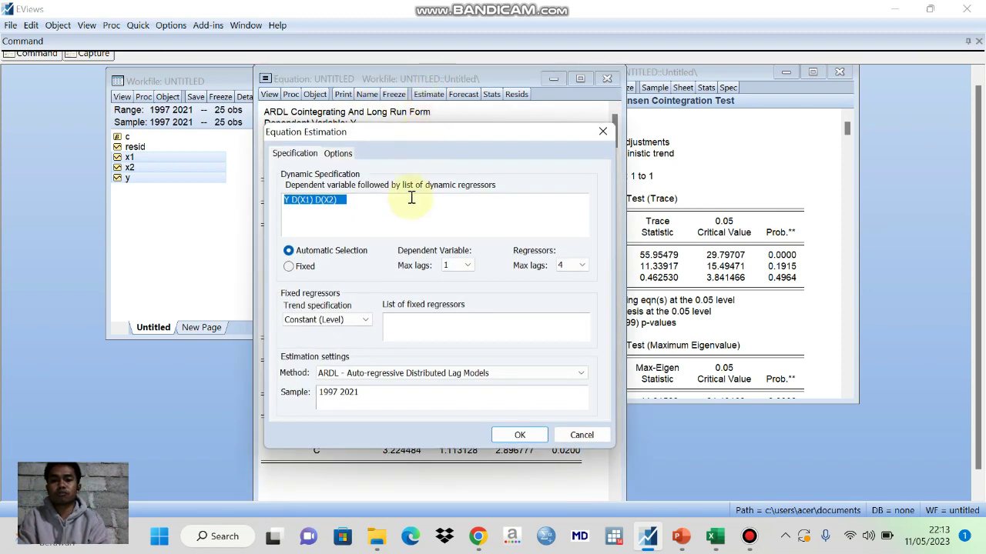
click(560, 378)
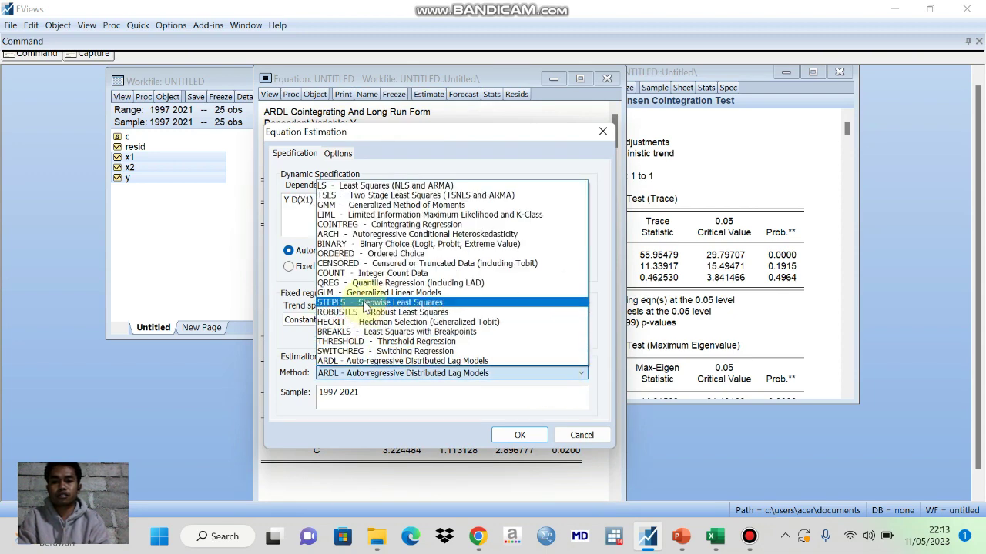
click(364, 185)
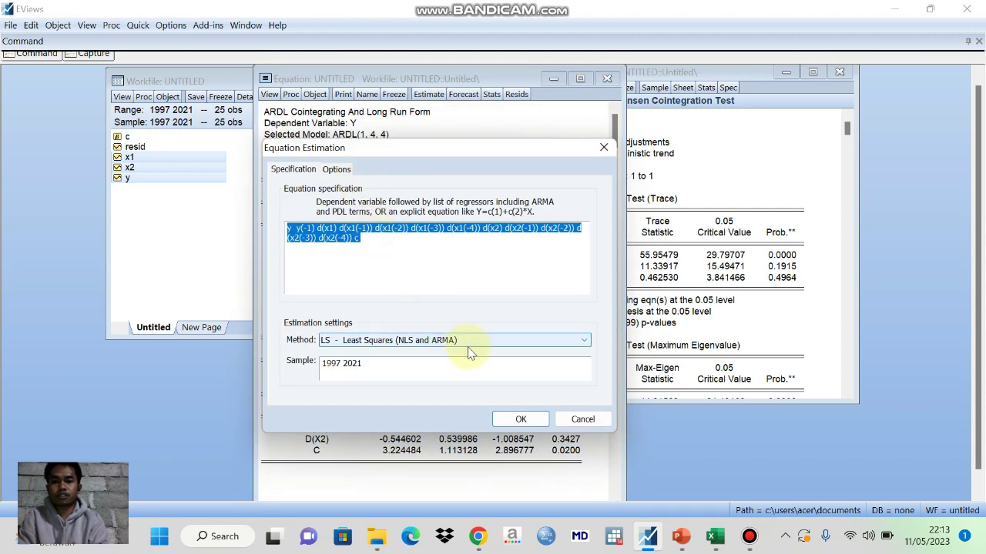
click(518, 419)
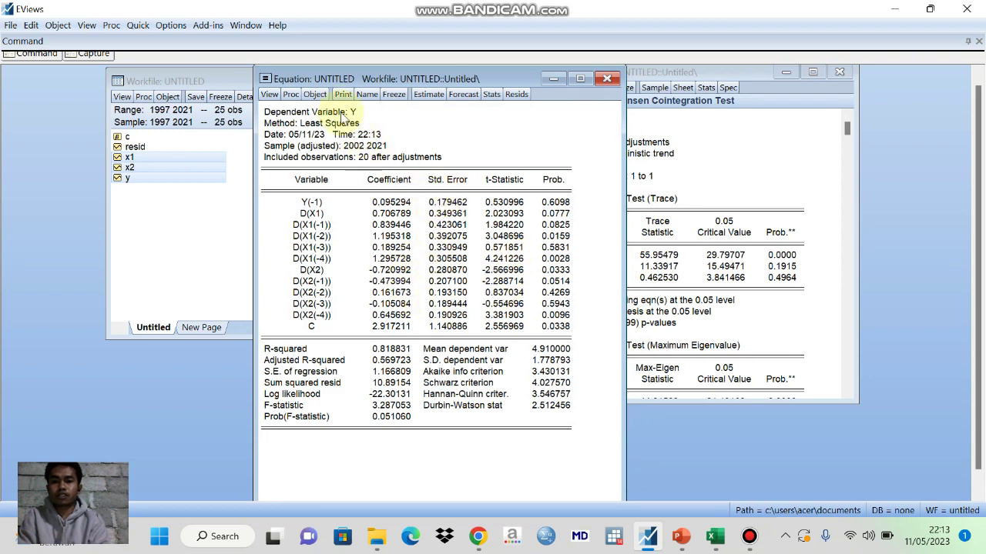
Run the CUSUM stability test on the least squares equation through recursive estimates.
click(272, 96)
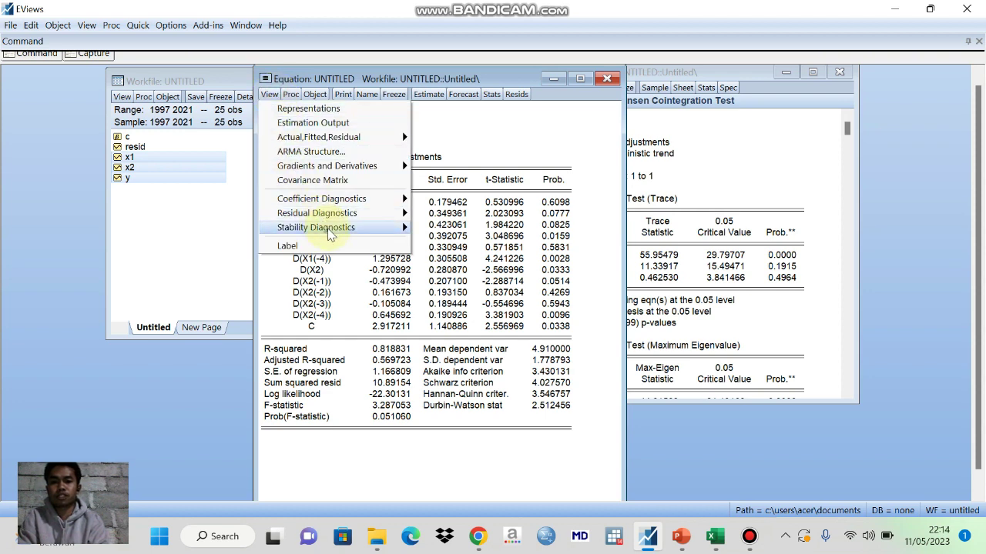
mouse_move(331, 235)
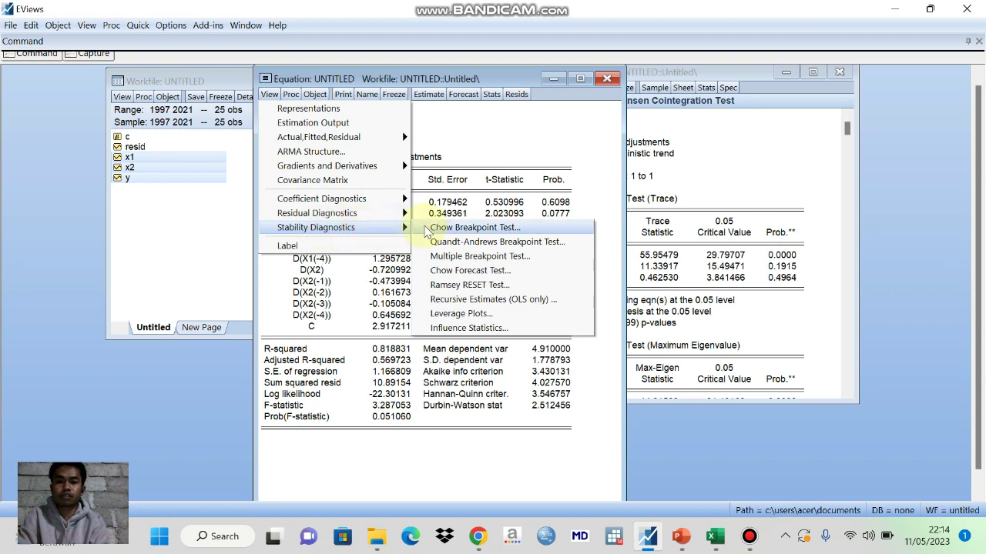
click(479, 301)
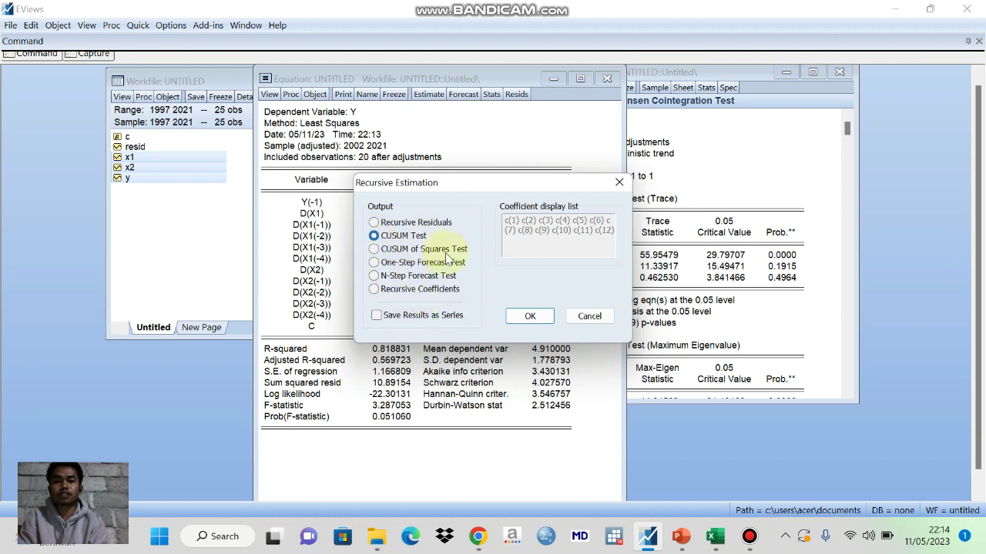
click(530, 317)
click(530, 317)
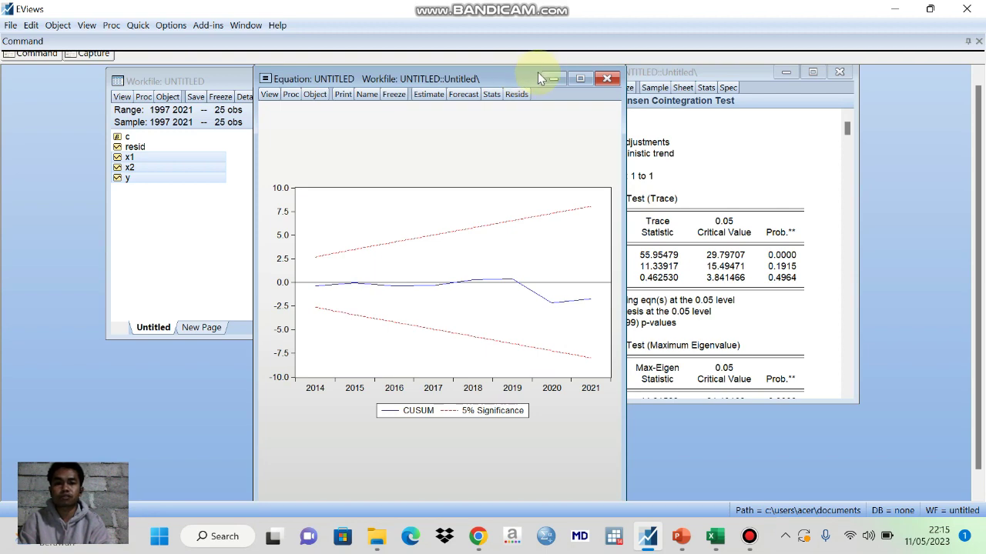
mouse_move(749, 536)
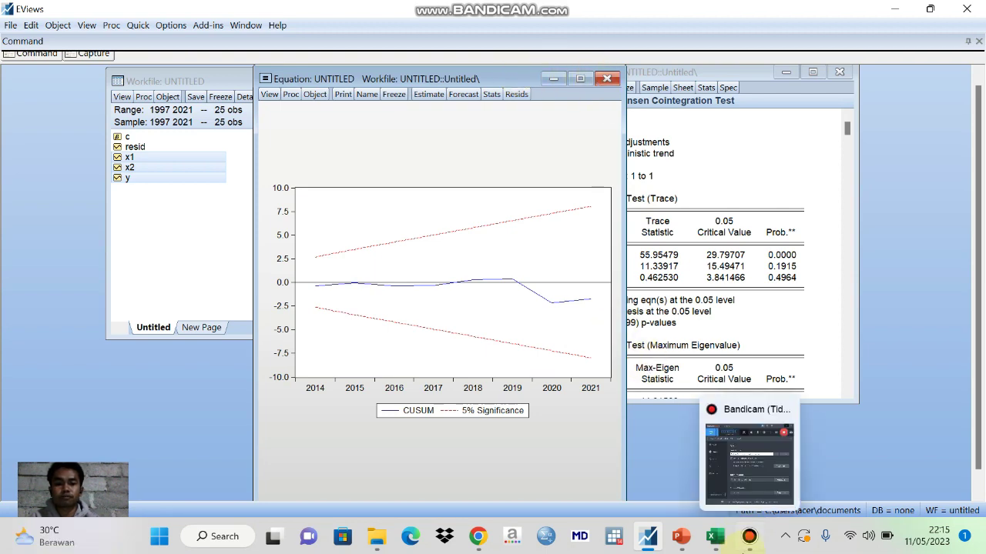